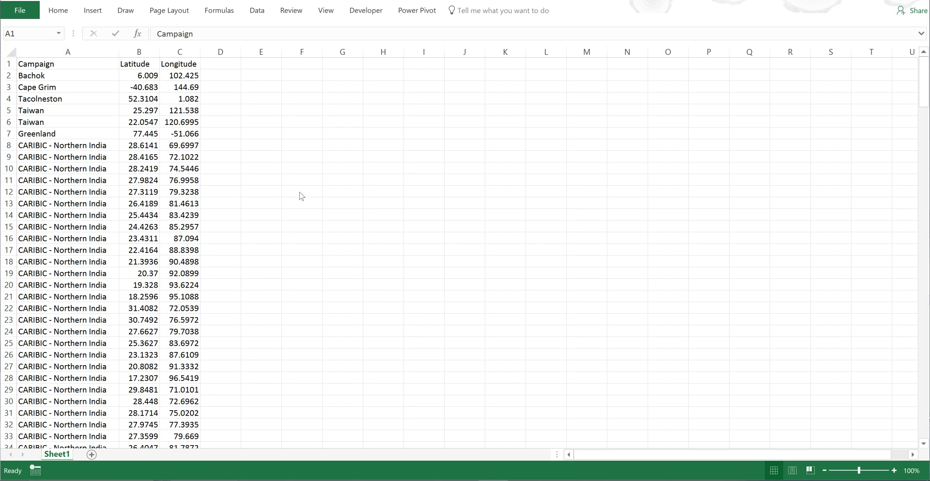
Add a Size header in D1 with the value 1 filled down for every data row
click(60, 64)
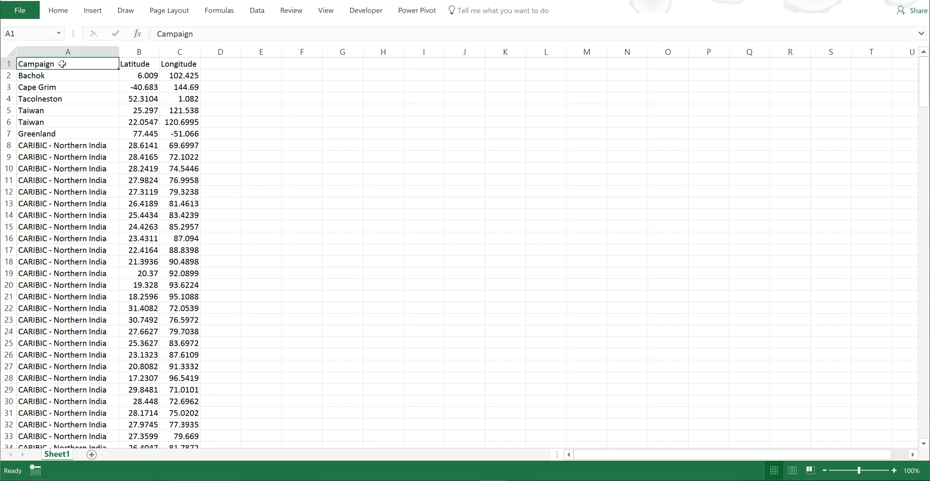
click(138, 63)
click(176, 63)
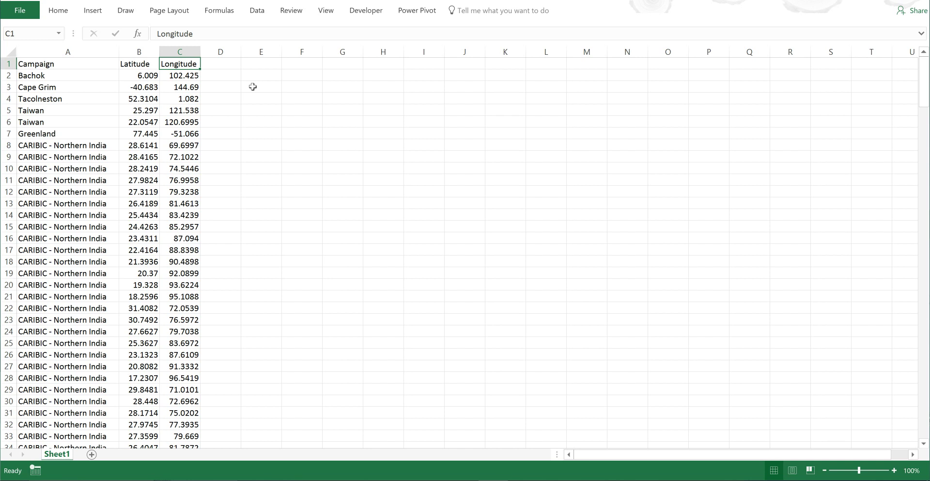
click(221, 62)
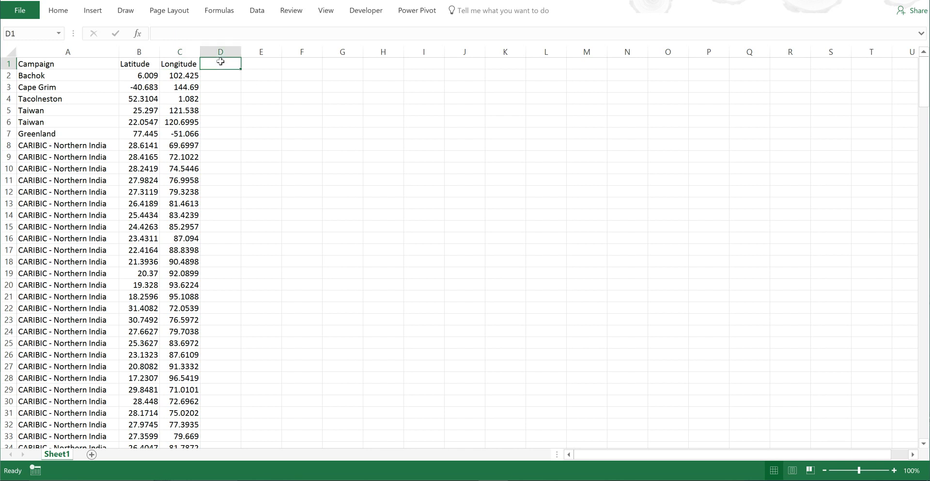
text(Size)
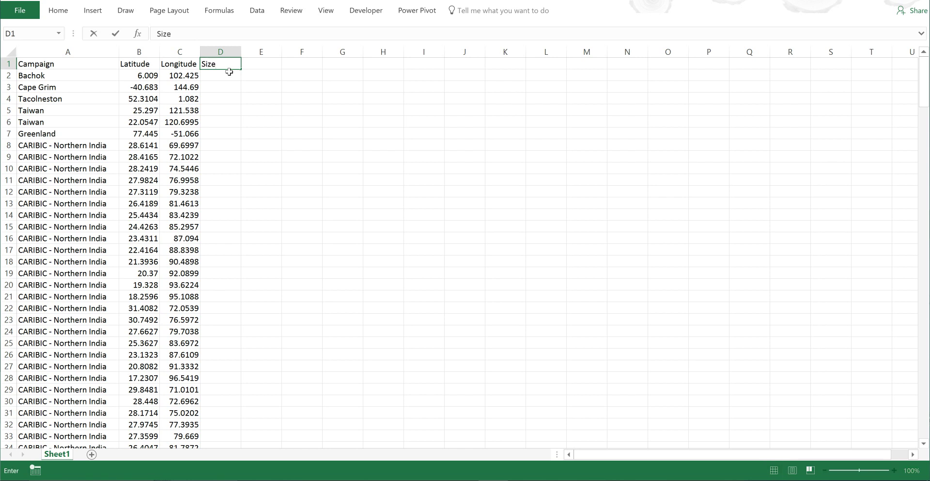
key(Return)
text(1)
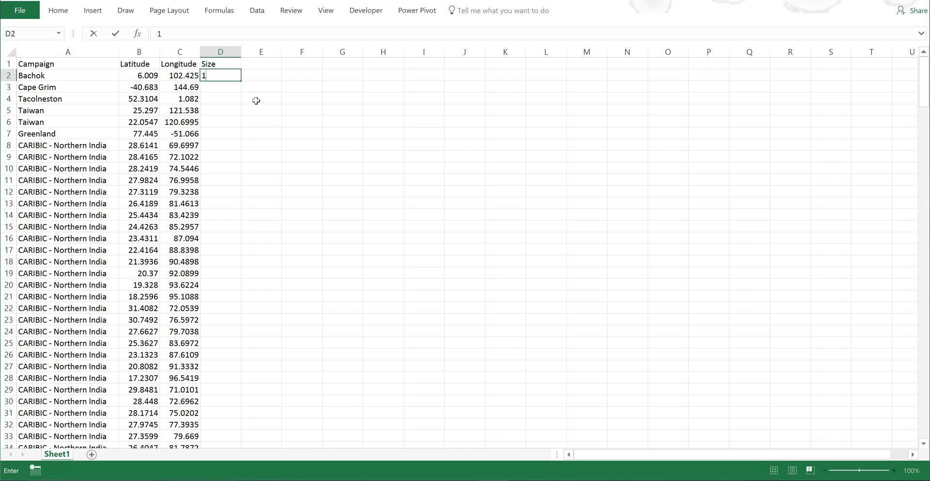
key(Return)
click(237, 77)
double_click(241, 81)
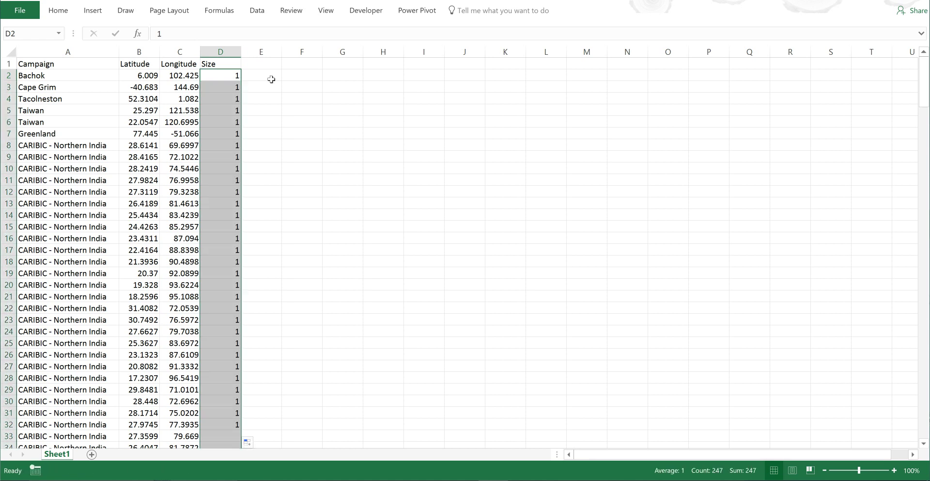
click(271, 79)
Insert a bubble chart from the Latitude, Longitude and Size columns through the last row
drag(145, 64, 209, 58)
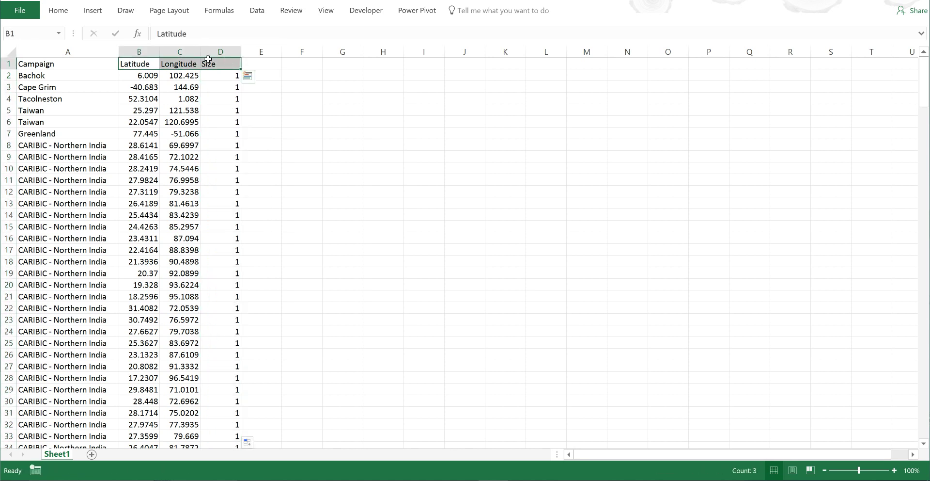
key(ctrl+shift+Down)
click(92, 11)
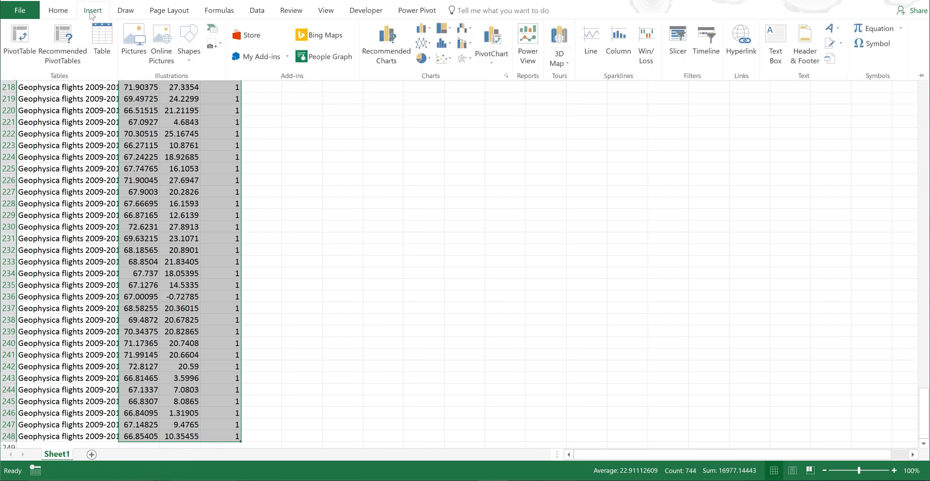
click(442, 58)
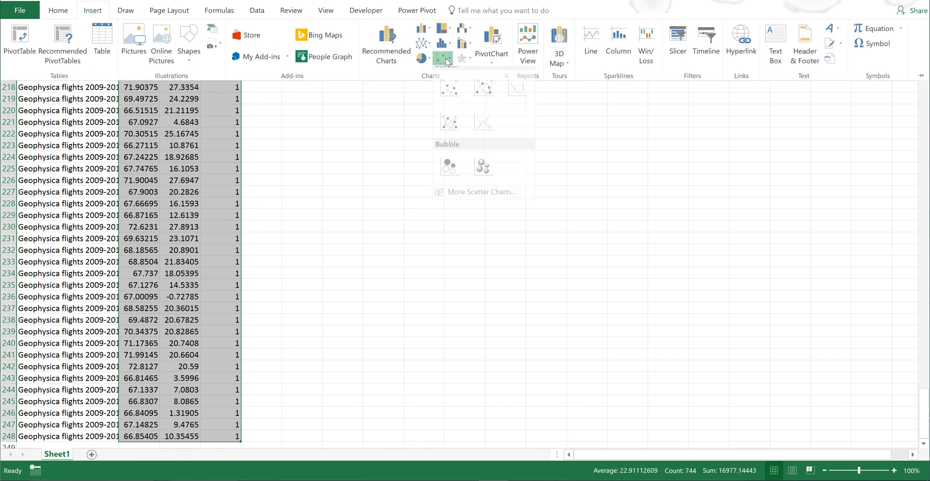
click(449, 171)
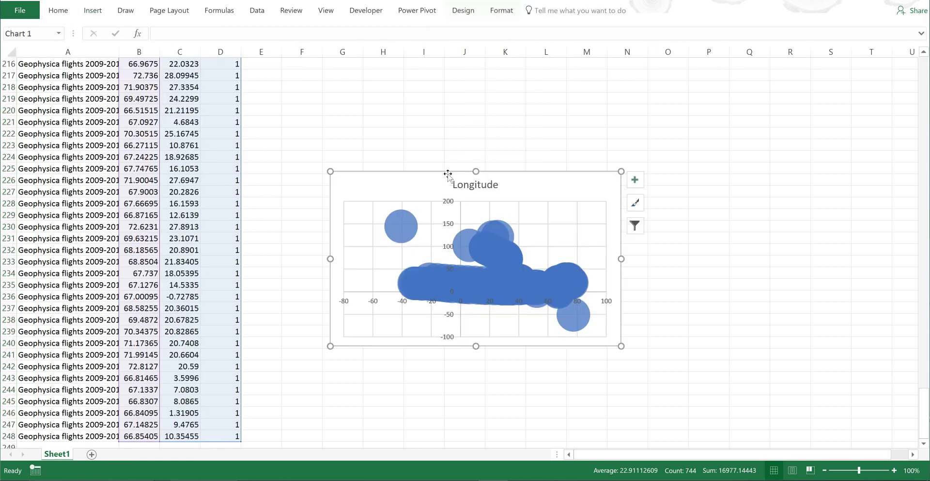
right_click(410, 186)
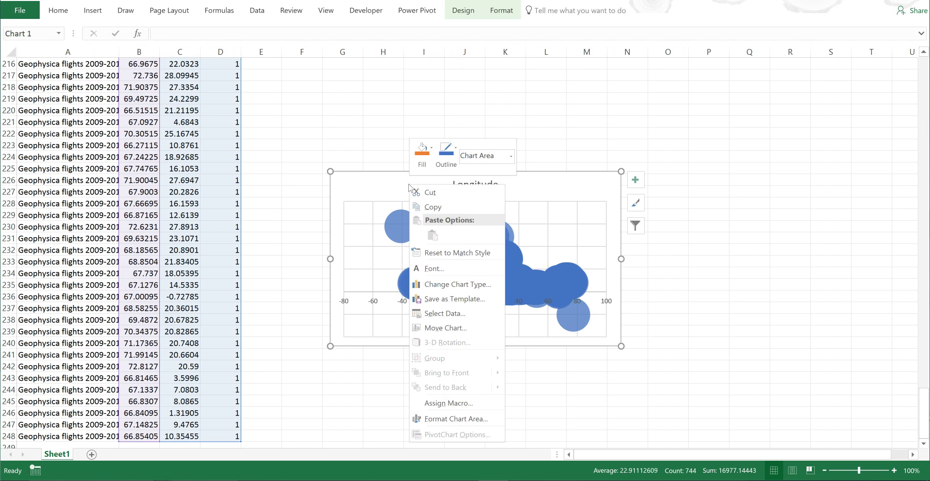
Edit the chart series: clear its name and set the X values to C2:C248
click(445, 313)
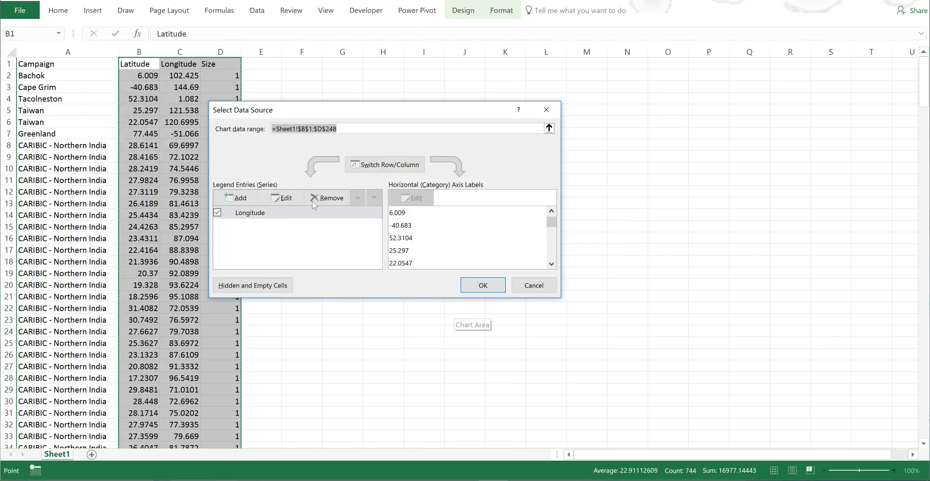
click(276, 213)
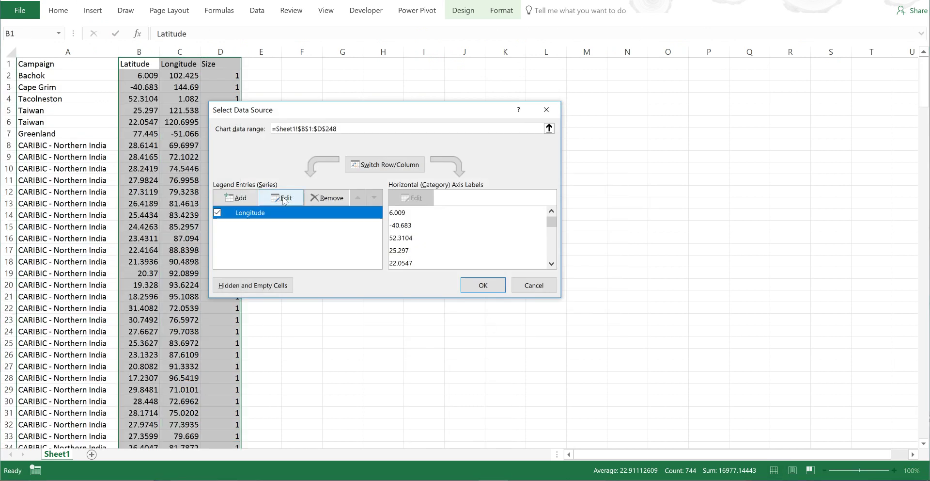
click(285, 199)
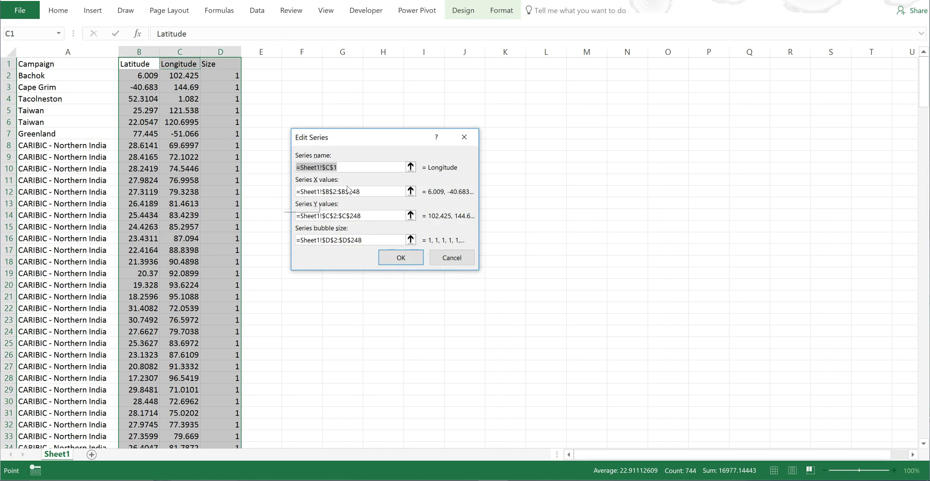
key(BackSpace)
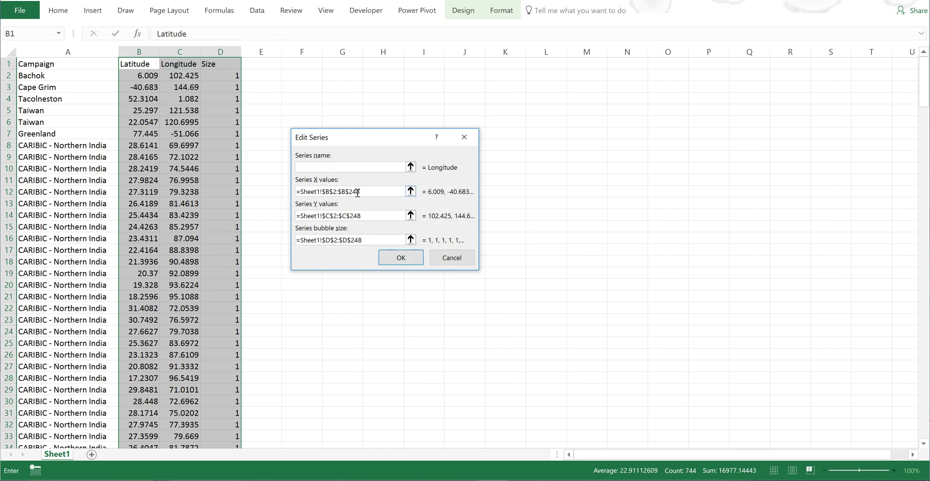
click(411, 191)
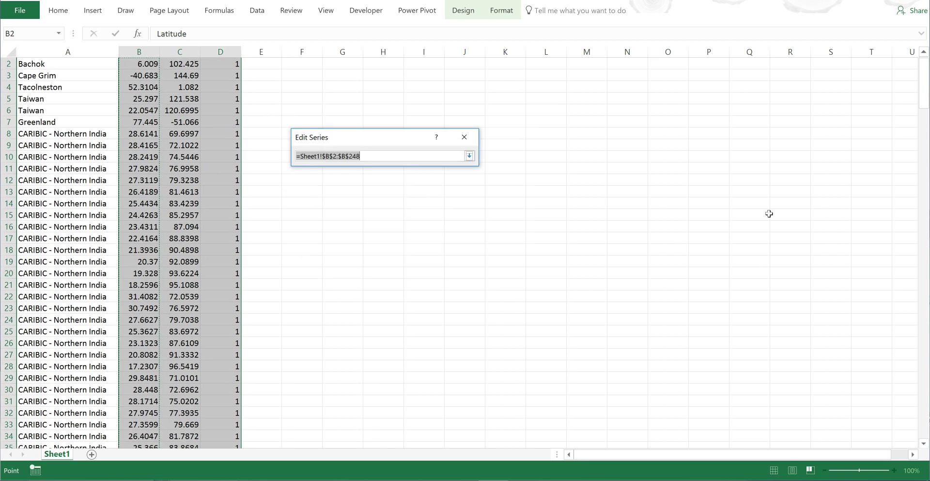
drag(923, 101, 923, 91)
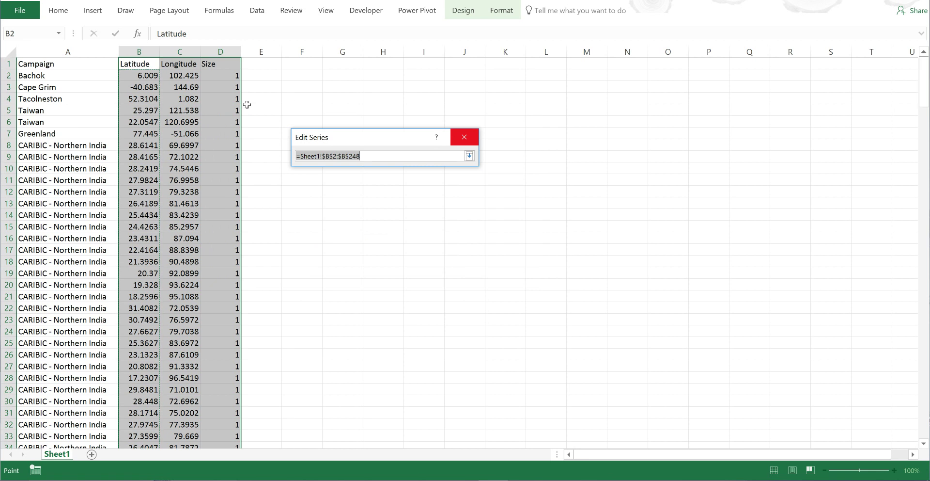
click(193, 74)
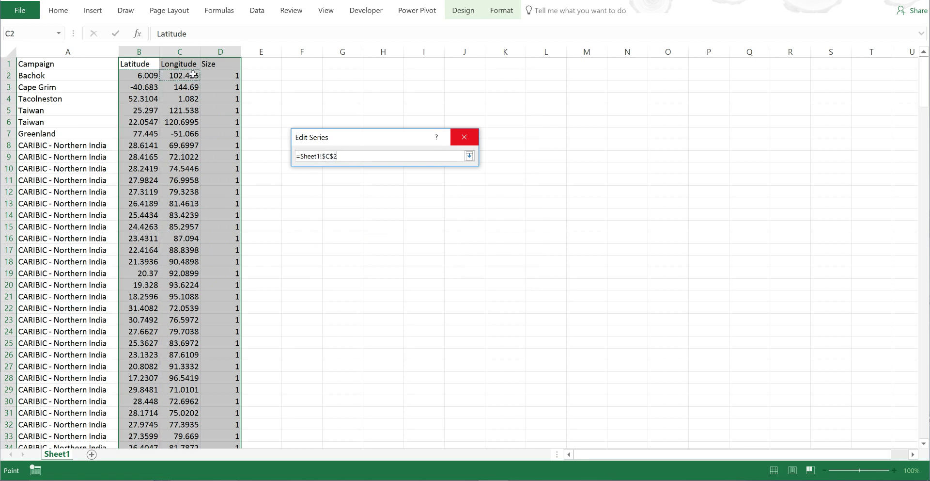
key(ctrl+shift+Down)
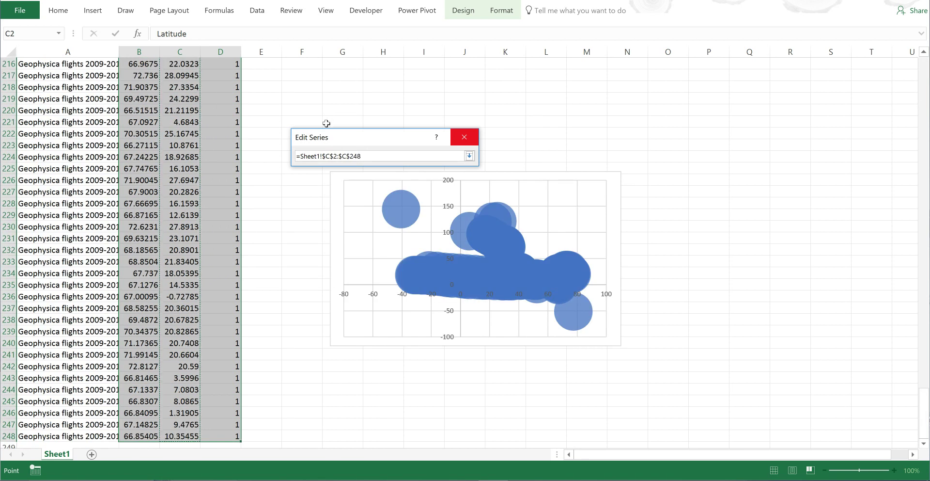
key(Return)
key(Tab)
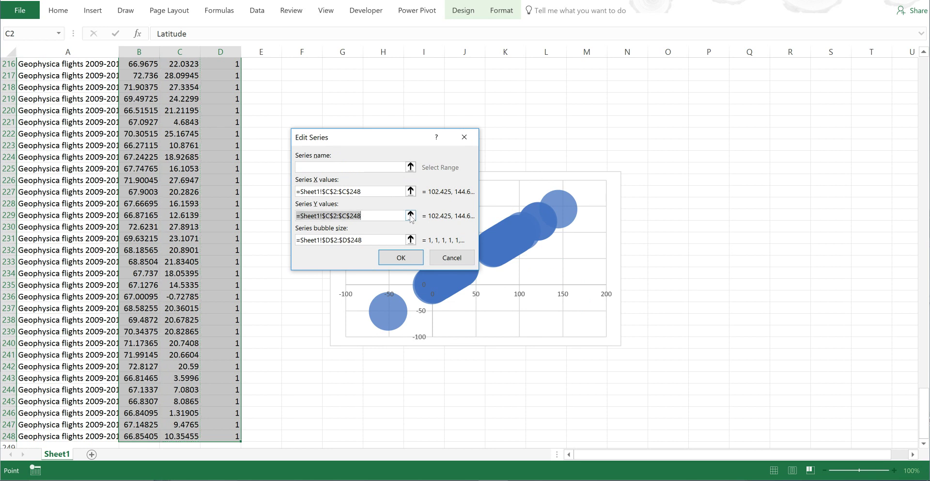
Set the series Y values to B2:B248 with bubble sizes from D2:D248, and confirm
click(411, 216)
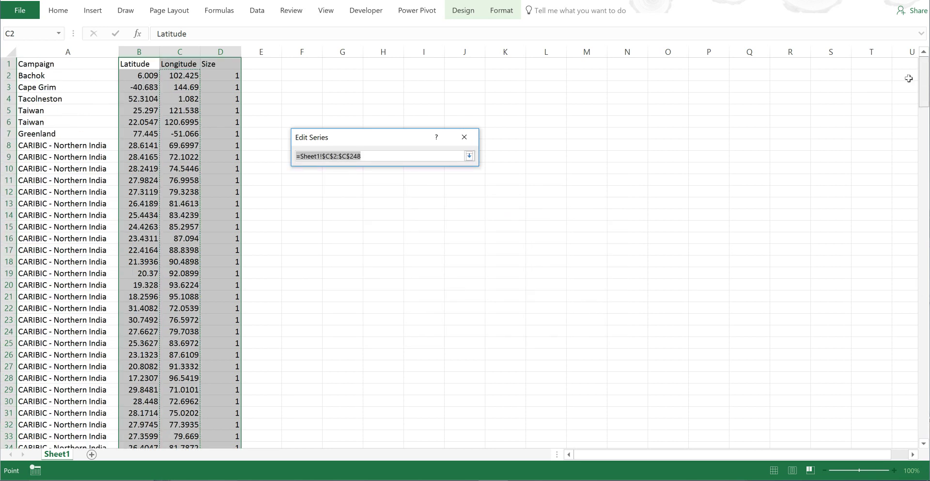
click(141, 75)
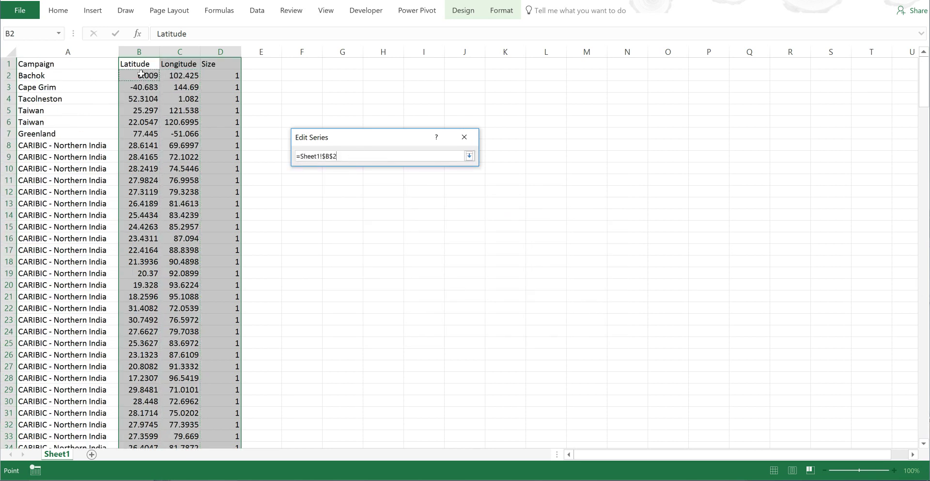
key(ctrl+shift+Down)
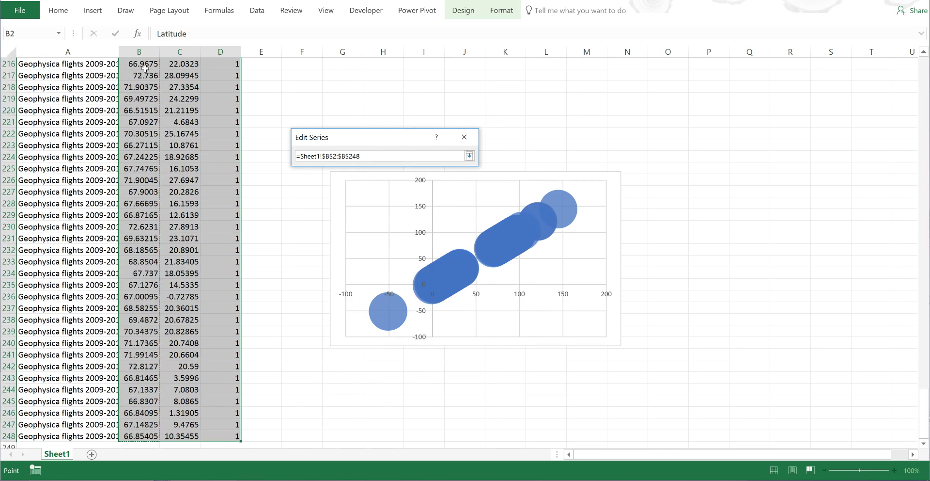
key(Return)
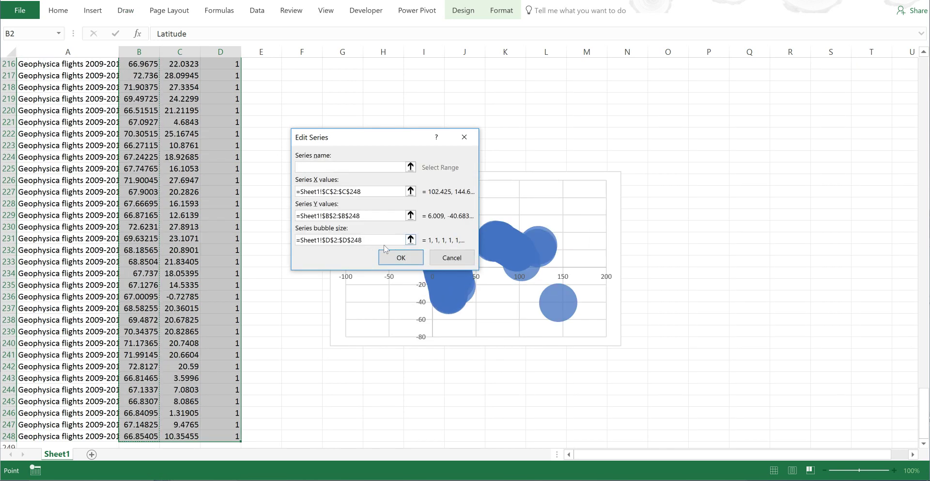
click(411, 239)
drag(924, 410, 926, 88)
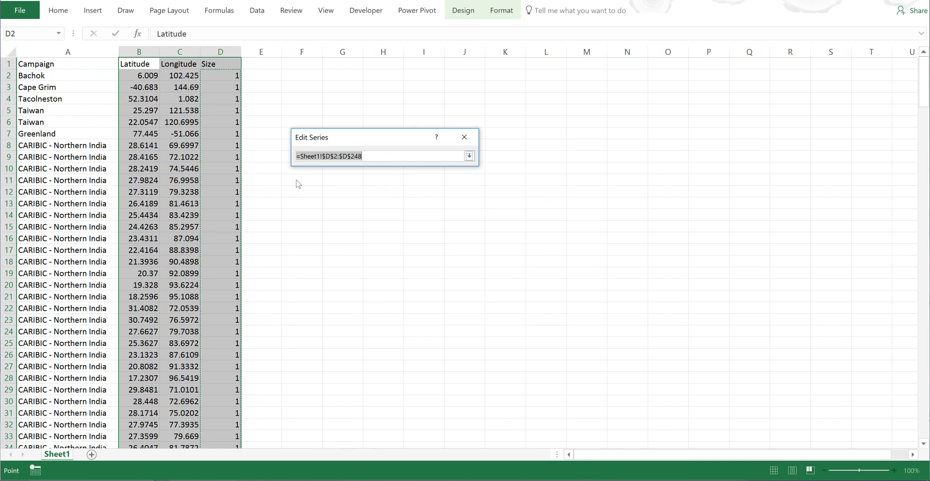
key(Return)
click(401, 257)
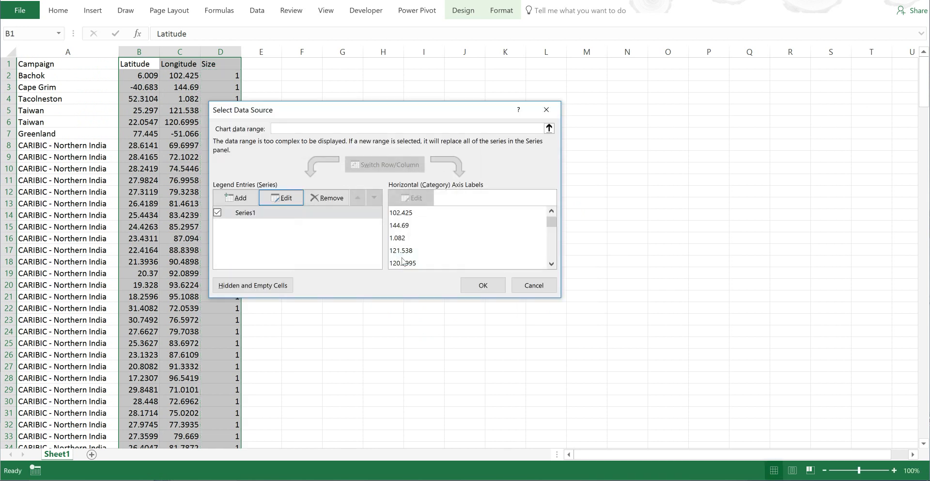
click(484, 285)
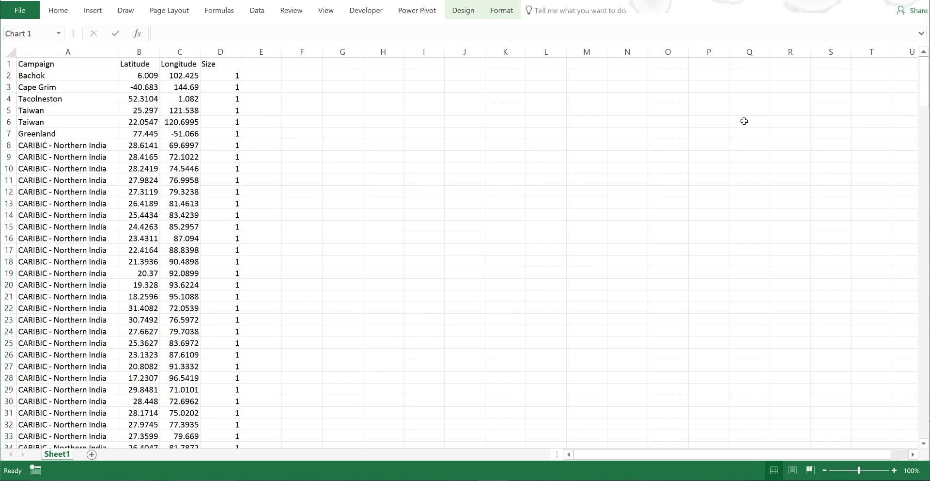
drag(924, 81, 925, 412)
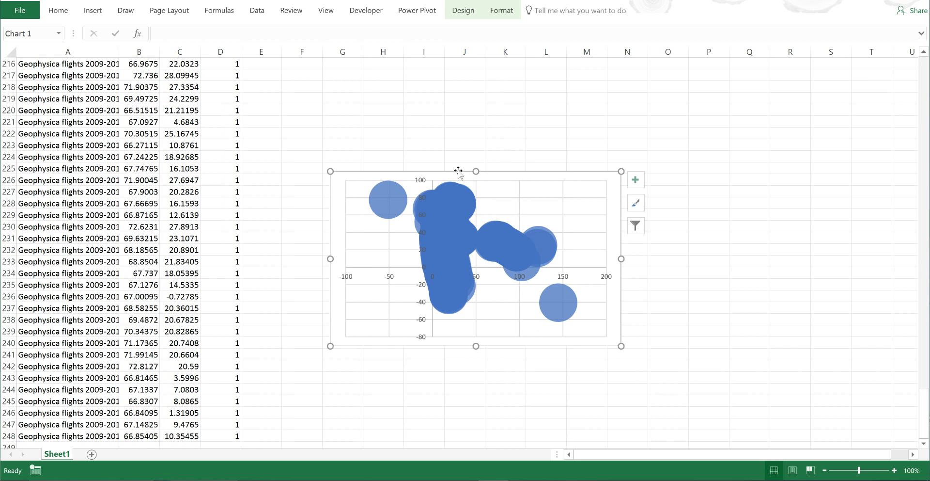
Enter 'size' in A249 and 200 in each of B249, C249 and D249
click(456, 199)
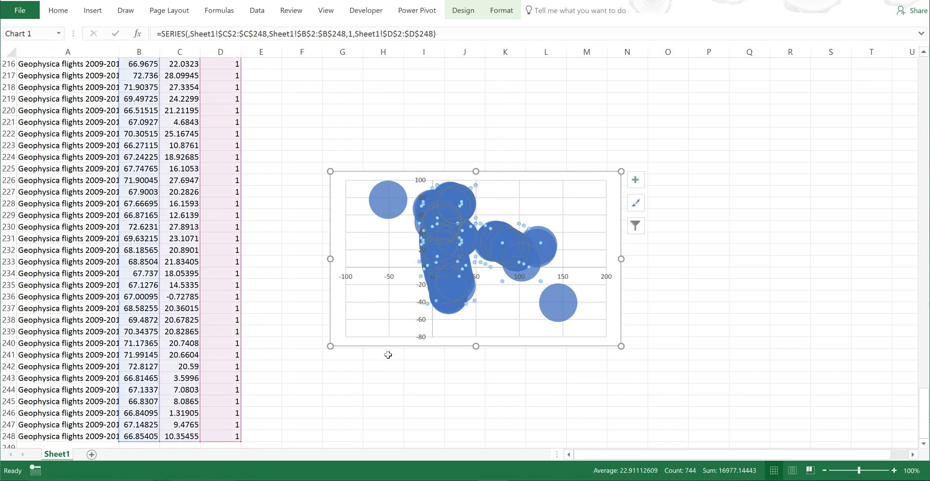
click(345, 403)
scroll(343, 387, down, 2)
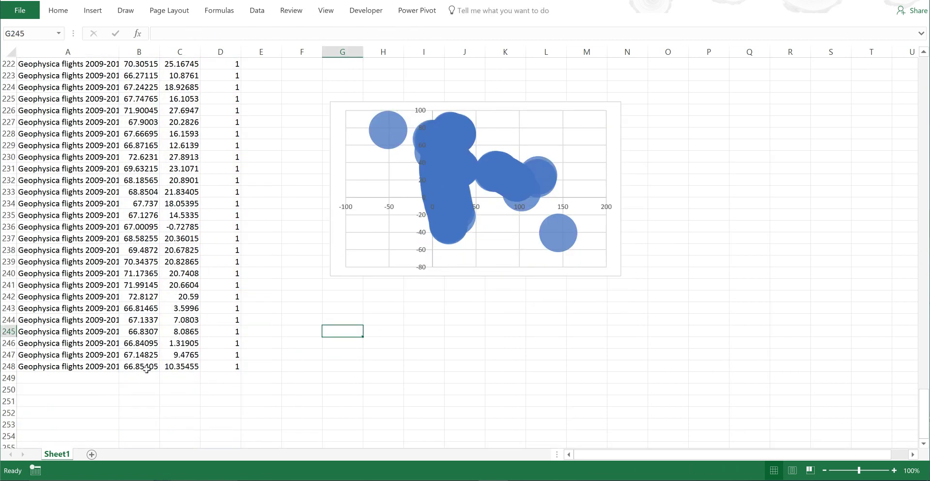
click(97, 374)
text(si)
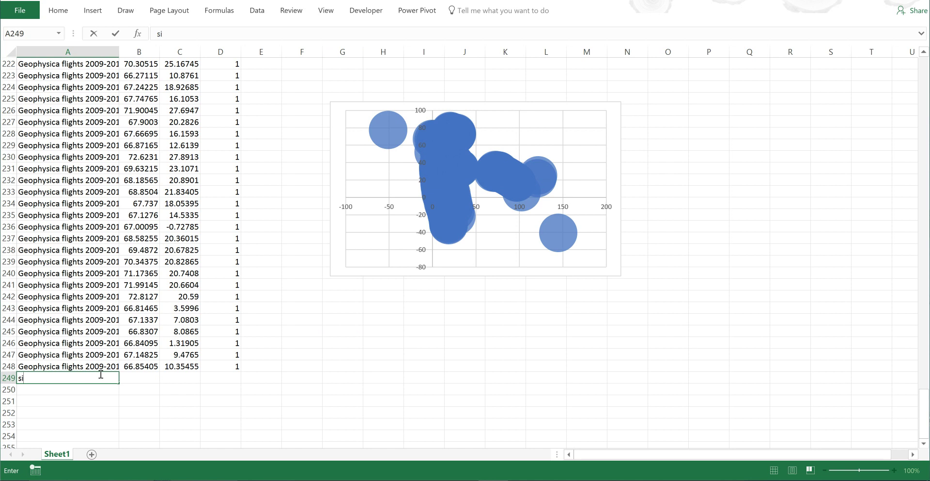
text(ze)
key(Tab)
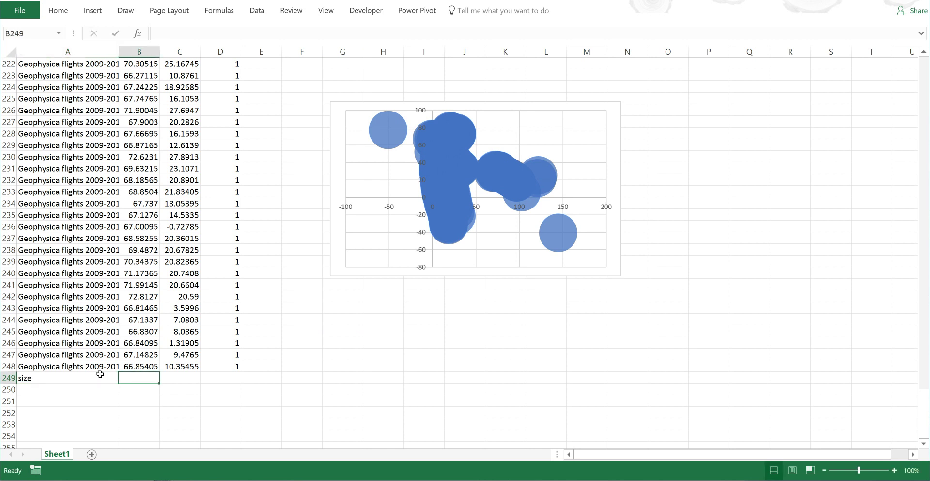
text(200)
key(Tab)
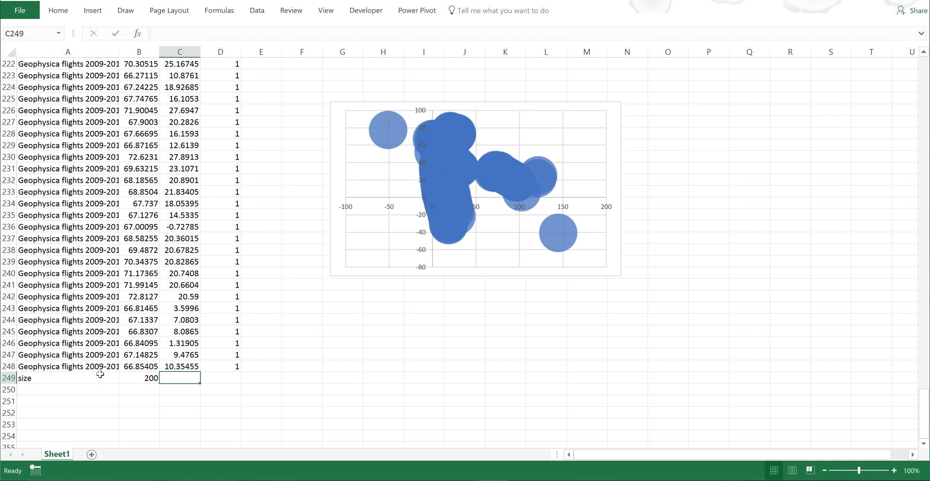
text(200)
key(Tab)
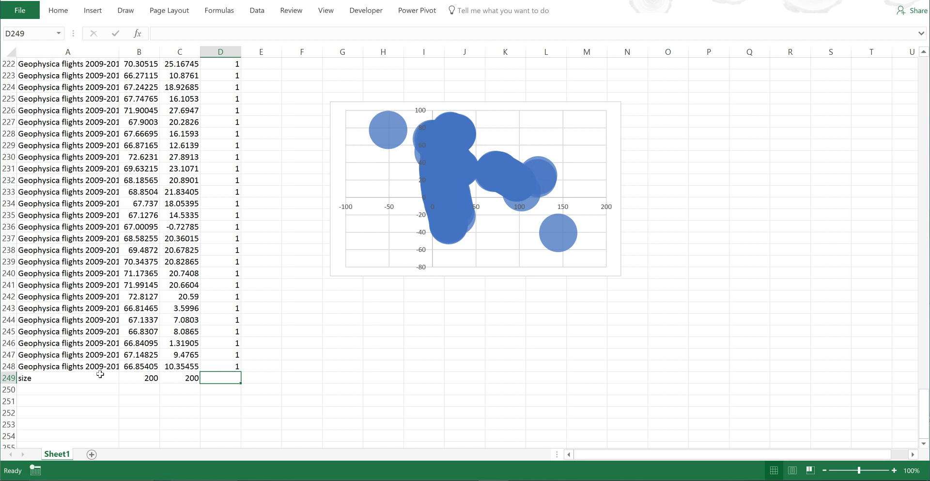
text(200)
key(Return)
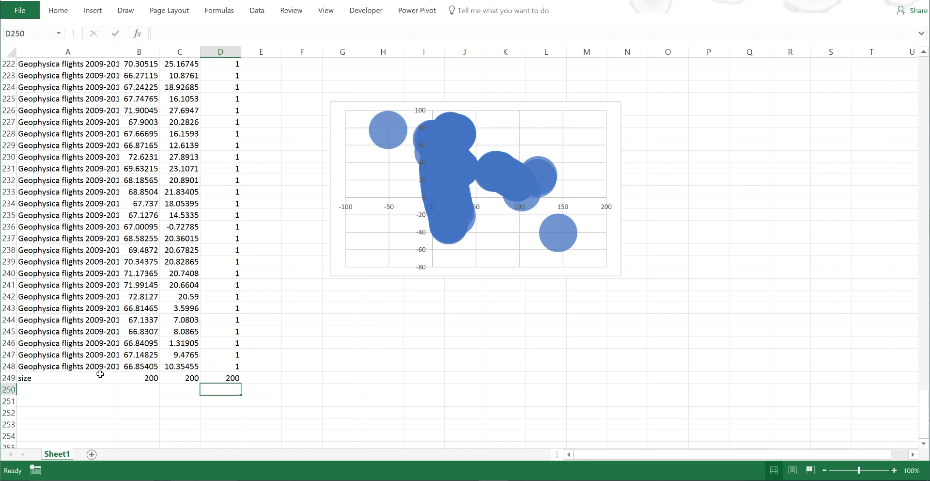
click(433, 148)
Extend the bubble series data range to row 249 and check the 200 in D249
drag(160, 372, 240, 381)
click(426, 337)
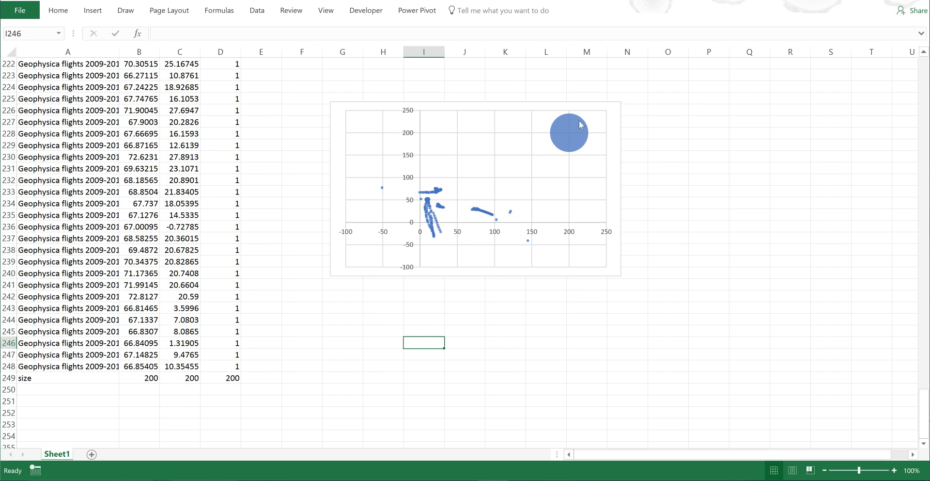
mouse_move(570, 130)
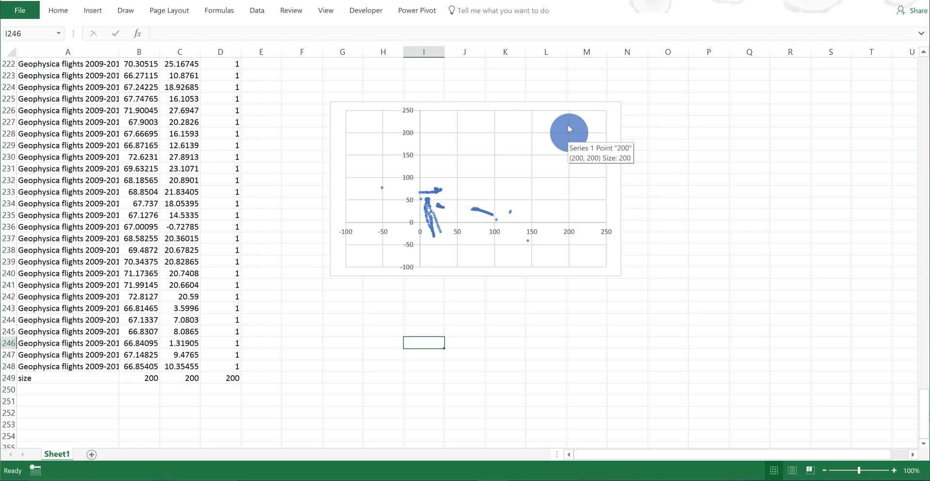
click(233, 377)
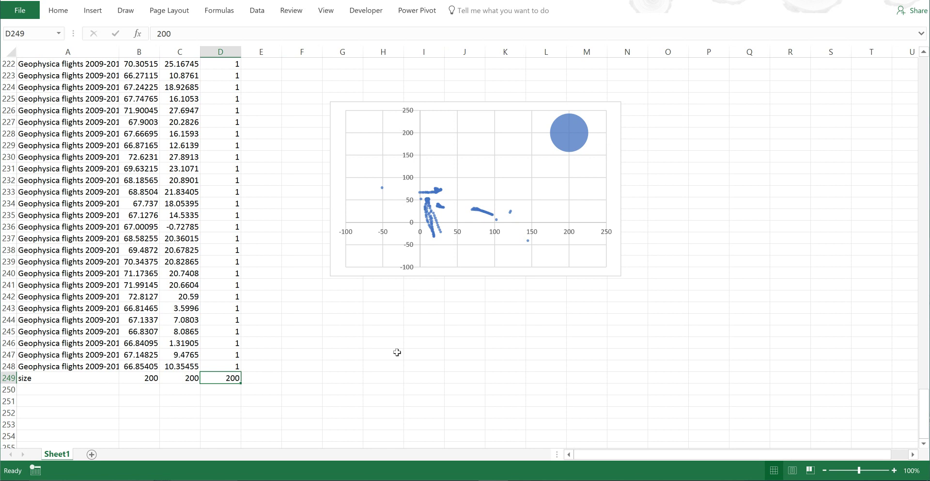
Set the vertical axis bounds to minimum -90 and maximum 90
click(409, 135)
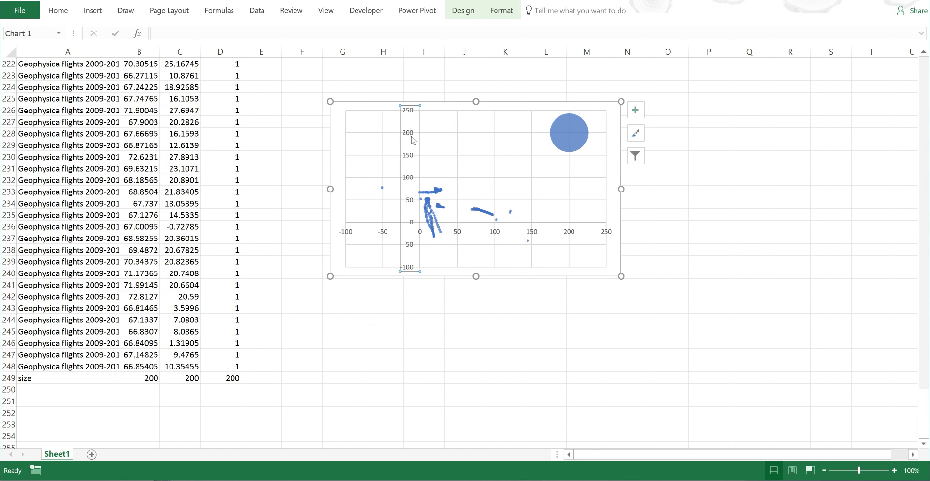
double_click(412, 141)
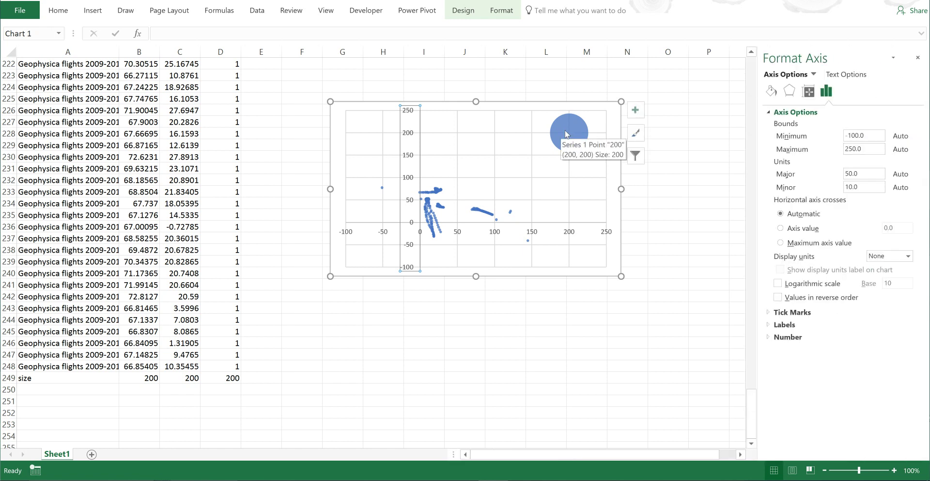
click(879, 137)
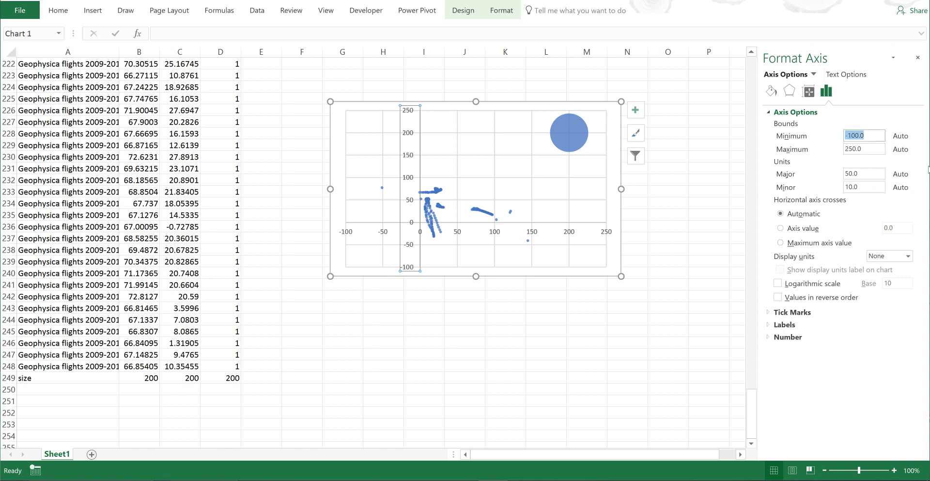
text(-90)
key(Tab)
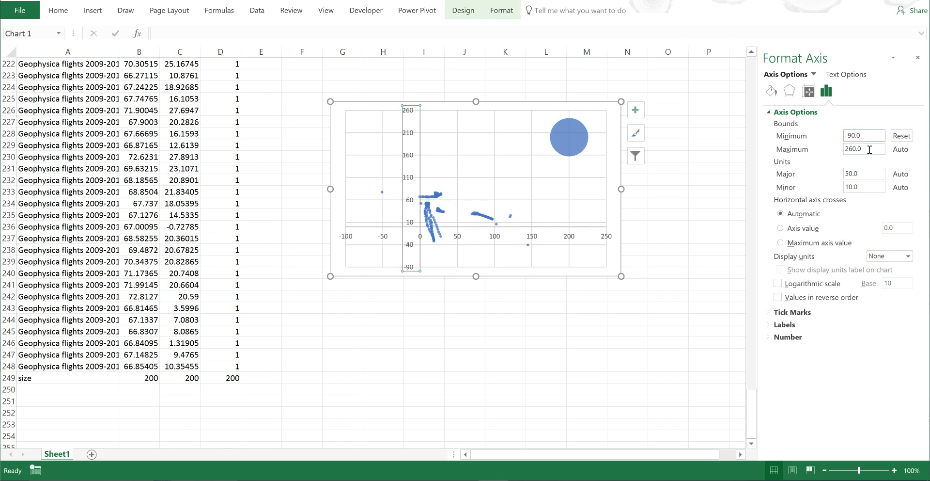
text(90)
key(Return)
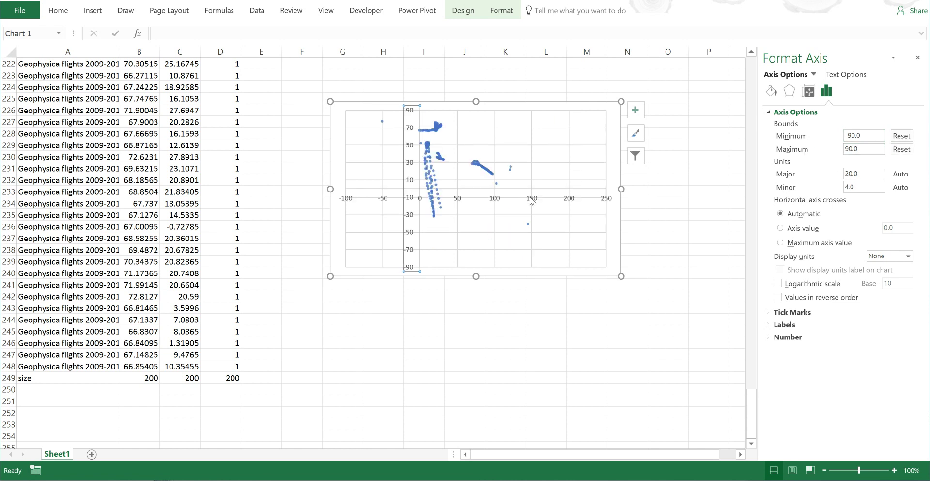
Set the horizontal axis bounds to minimum -180 and maximum 180
click(533, 200)
click(815, 140)
key(BackSpace)
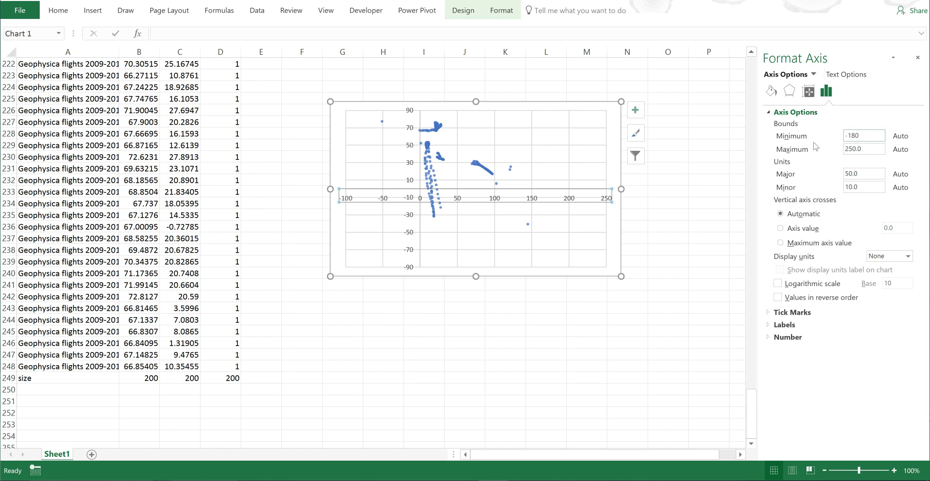
click(871, 149)
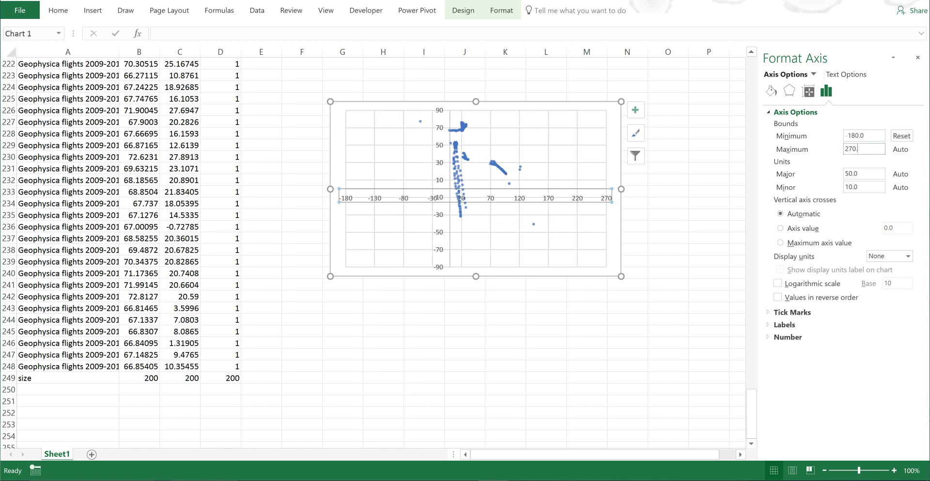
key(BackSpace)
key(BackSpace)
key(BackSpace)
key(BackSpace)
text(180)
key(Return)
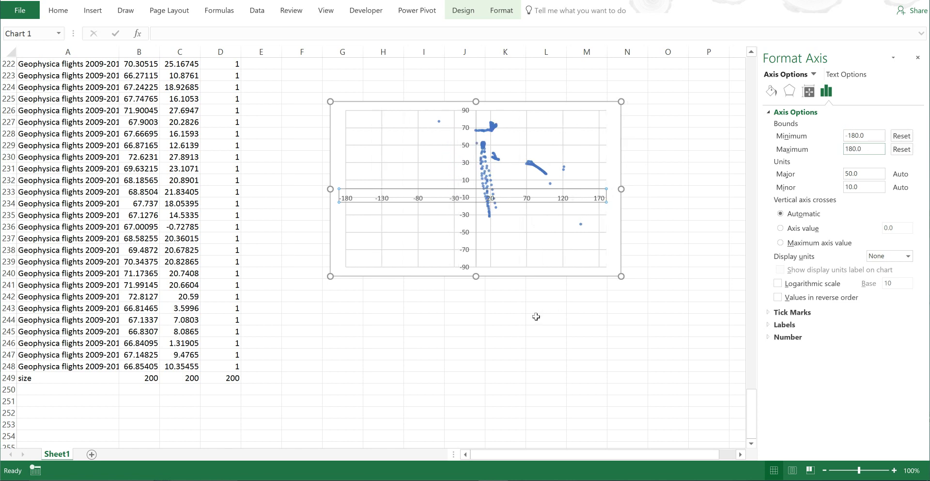
click(536, 316)
Delete the chart's vertical and horizontal major gridlines
click(454, 143)
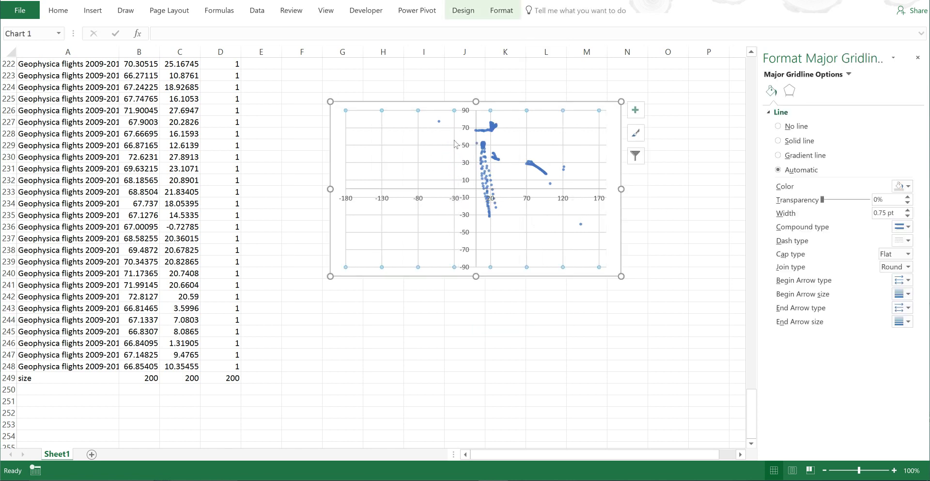
click(547, 132)
click(547, 128)
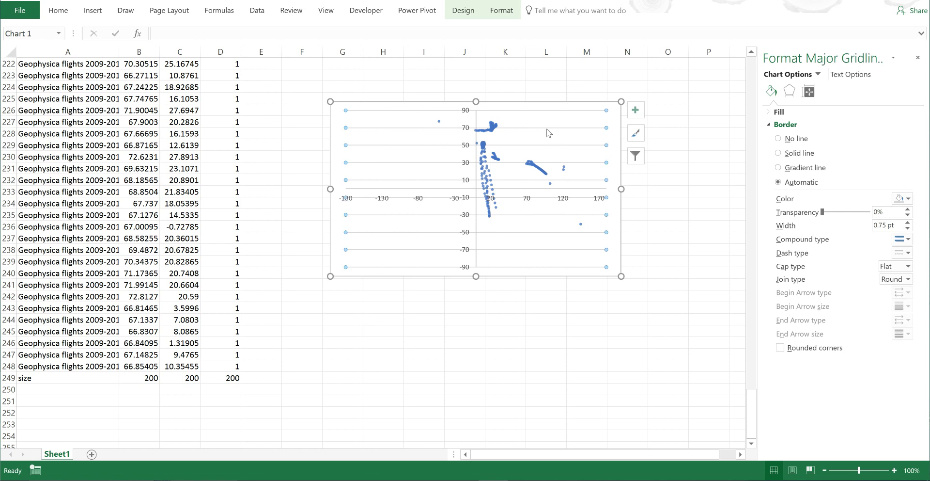
click(547, 130)
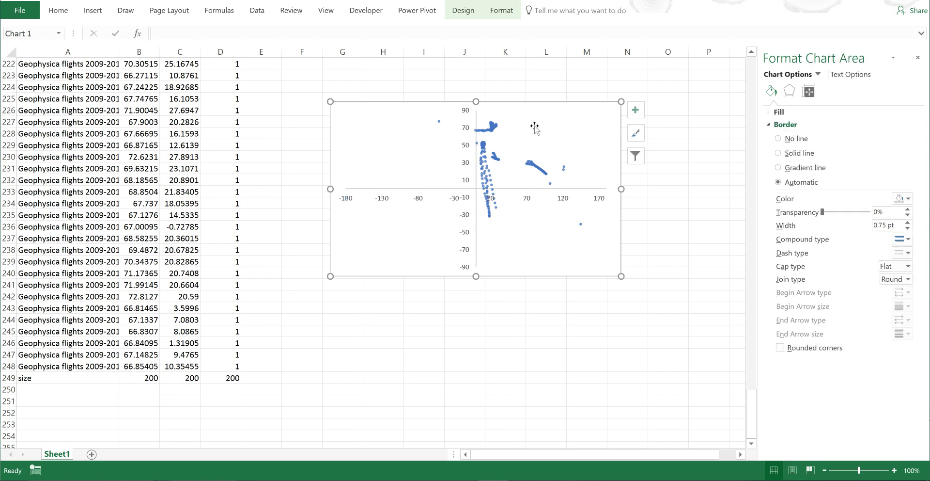
Fill the plot area with the world map picture file
click(535, 127)
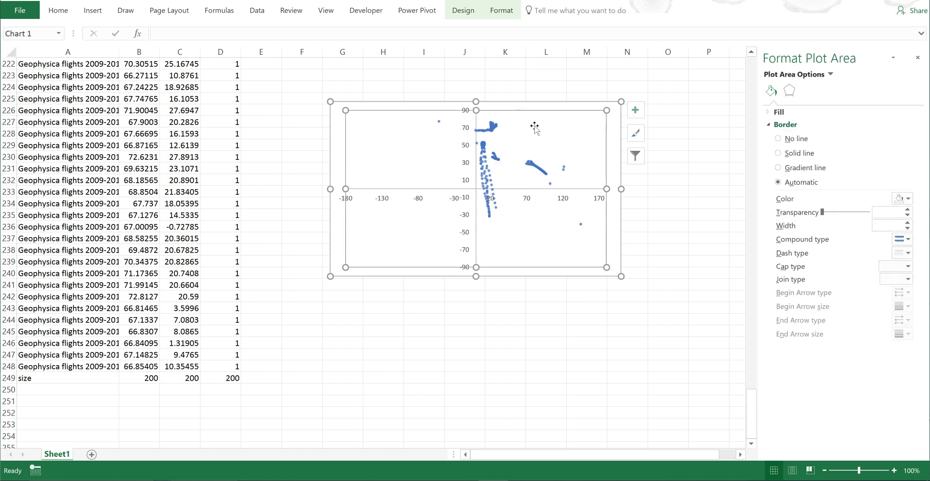
click(780, 112)
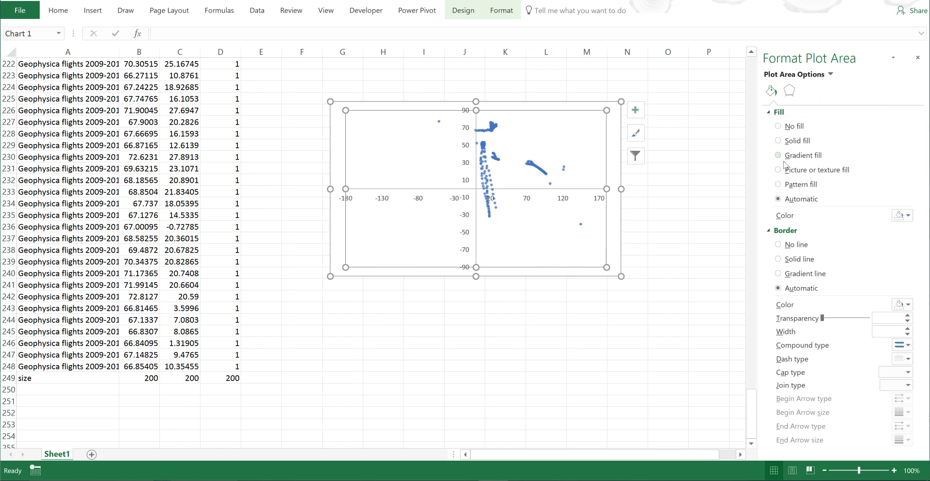
click(779, 170)
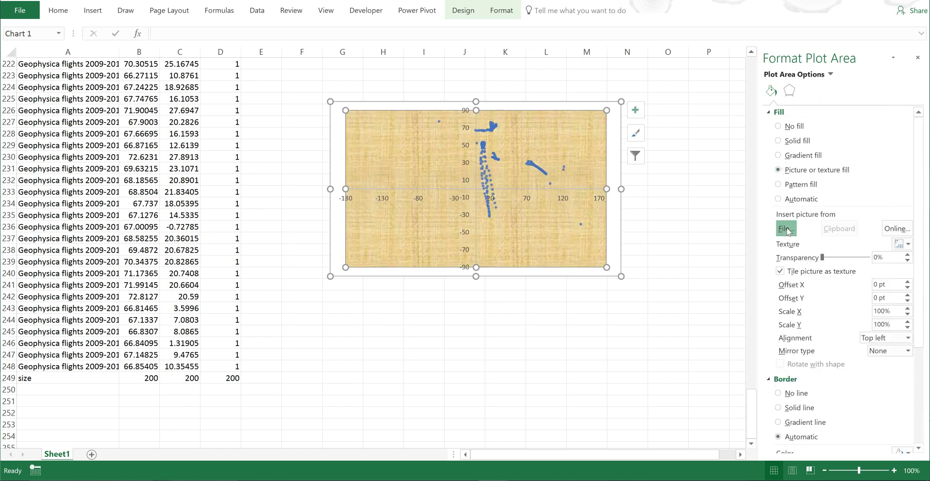
click(787, 229)
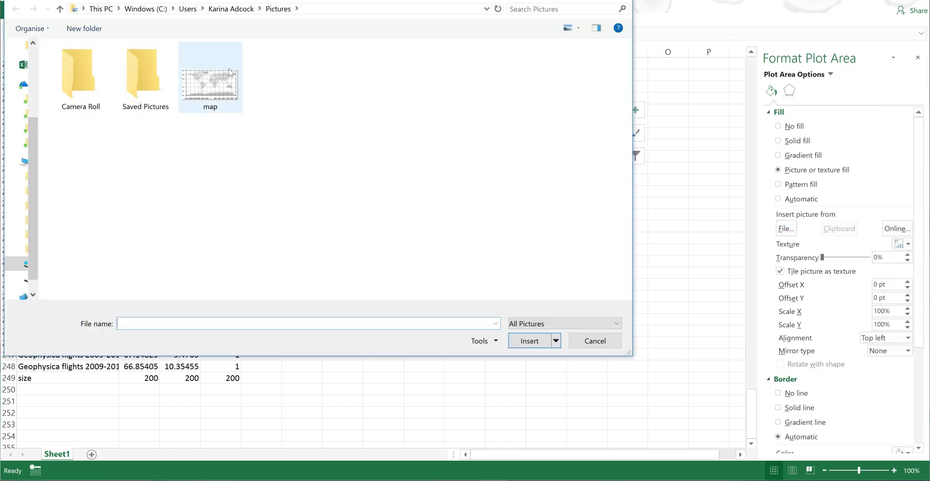
click(215, 74)
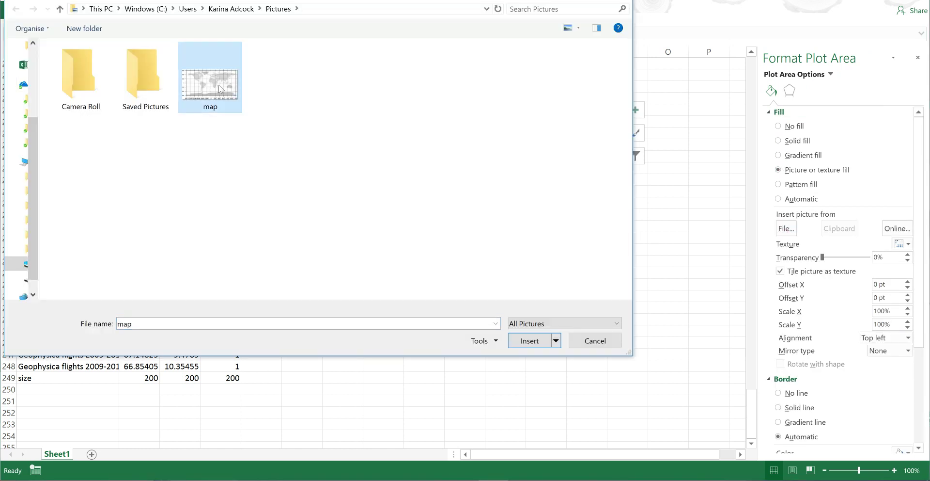
click(530, 342)
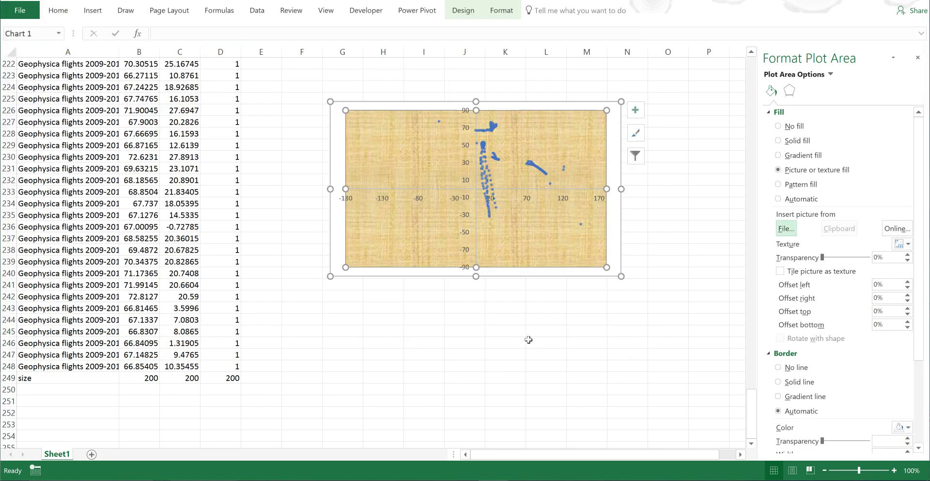
Enlarge the chart outward at its bottom-right and top-left corners
drag(621, 276, 707, 353)
drag(331, 102, 274, 81)
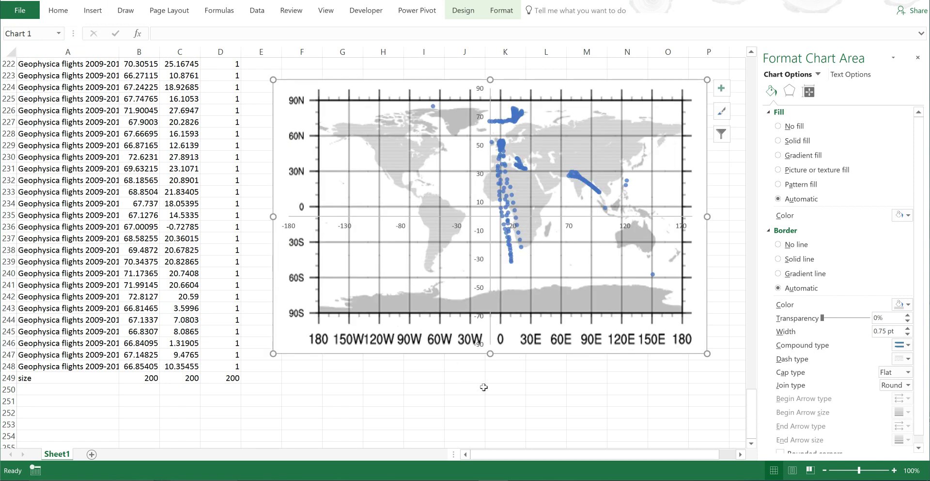
click(483, 388)
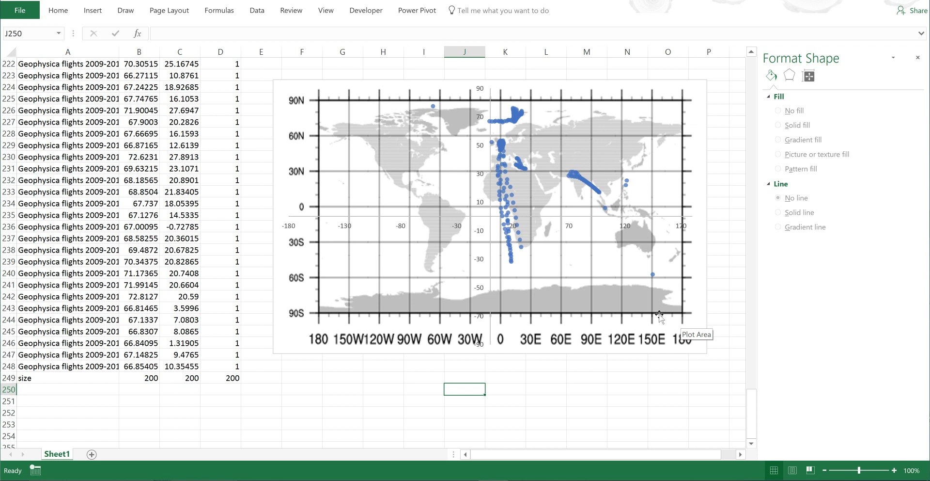
Label A250:A253 as corner 1 through corner 4
click(98, 389)
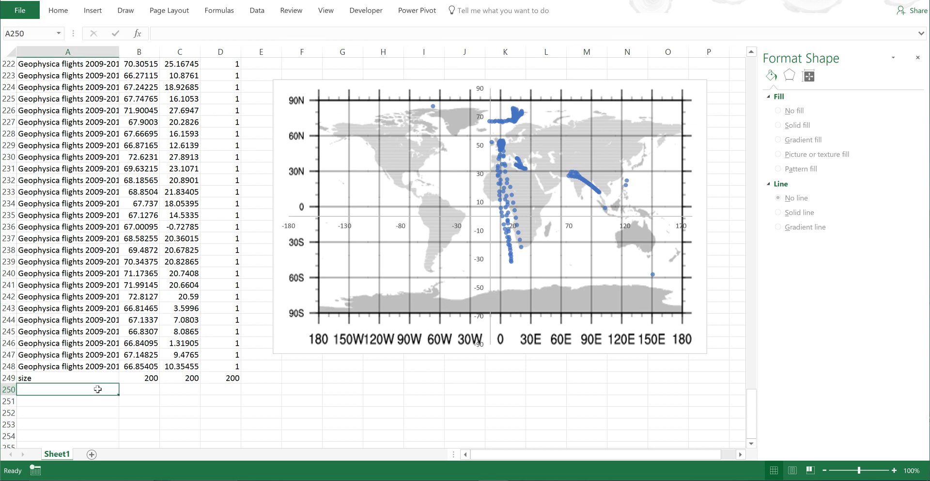
text(corner 1)
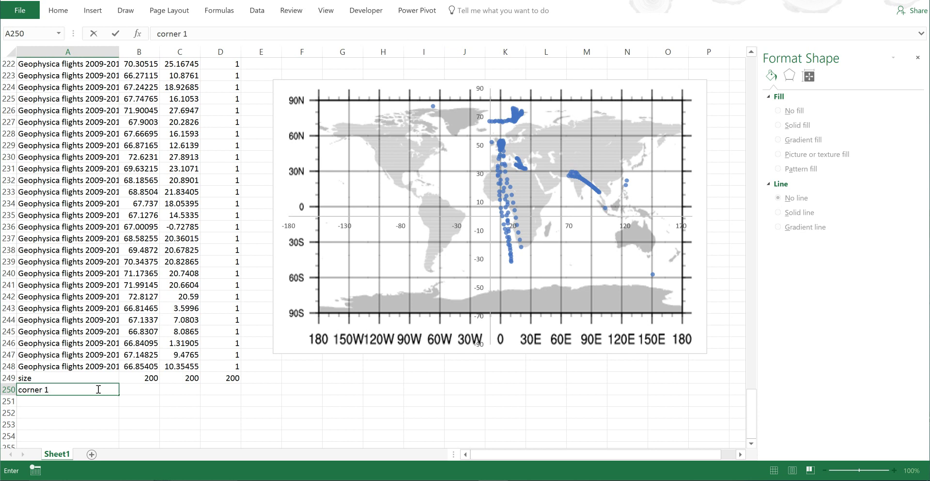
key(Return)
click(90, 389)
drag(119, 395, 112, 430)
Enter corner 1 as 90/180 and corner 2 as 90/-180 in columns B and C
click(144, 390)
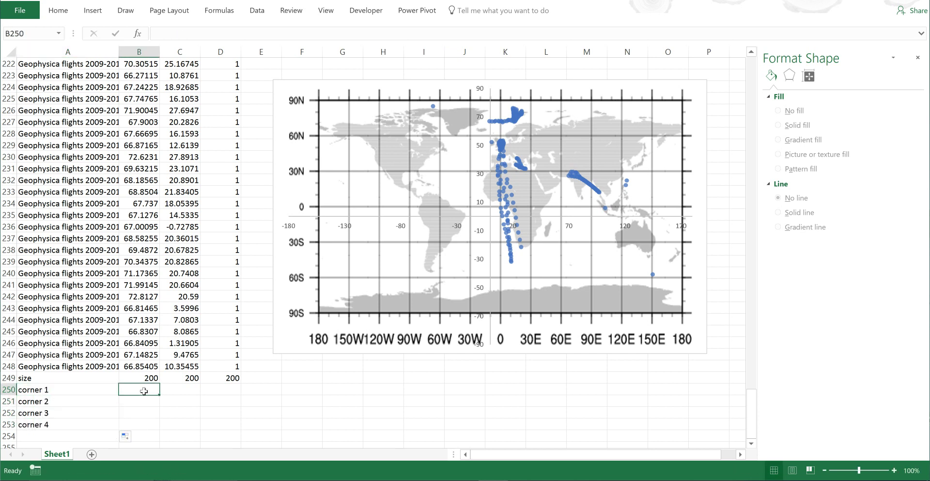
text(90)
key(Tab)
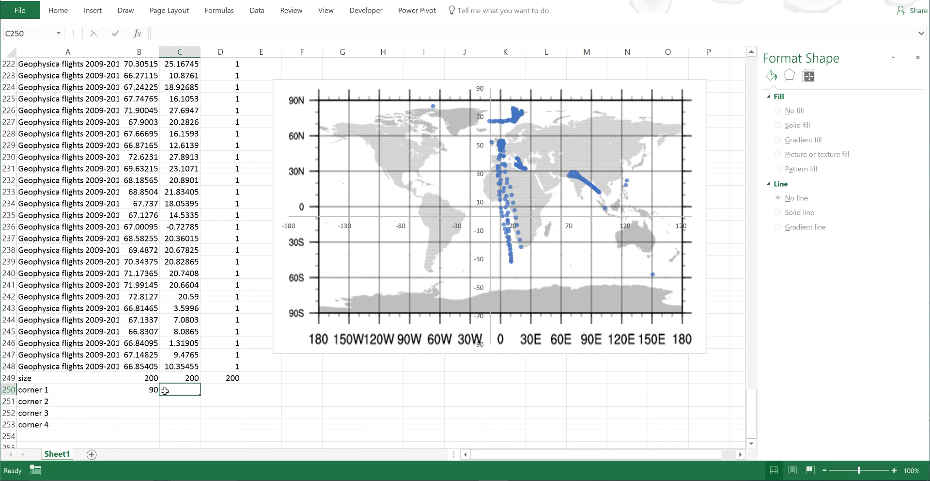
text(180)
key(Return)
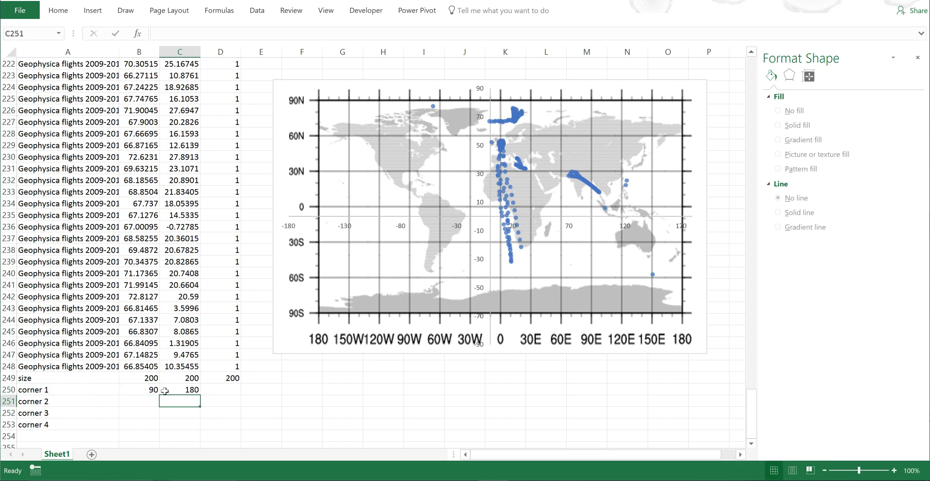
text(90)
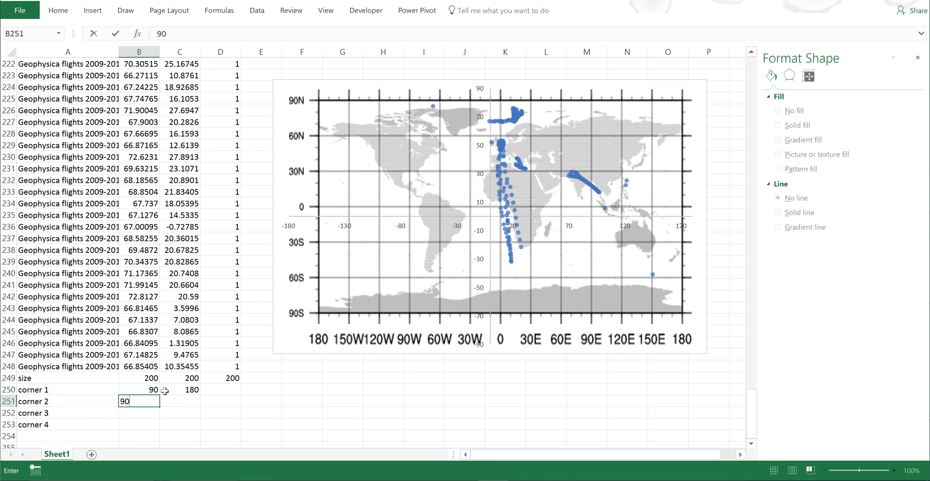
key(Tab)
text(-180)
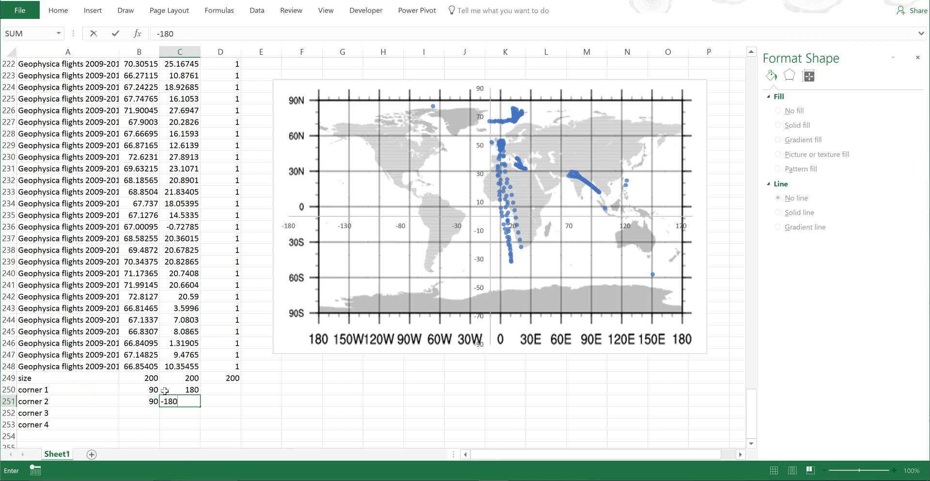
key(Return)
Enter corner 3 as -90/180 and corner 4 as -90/-180 in columns B and C
text(-90)
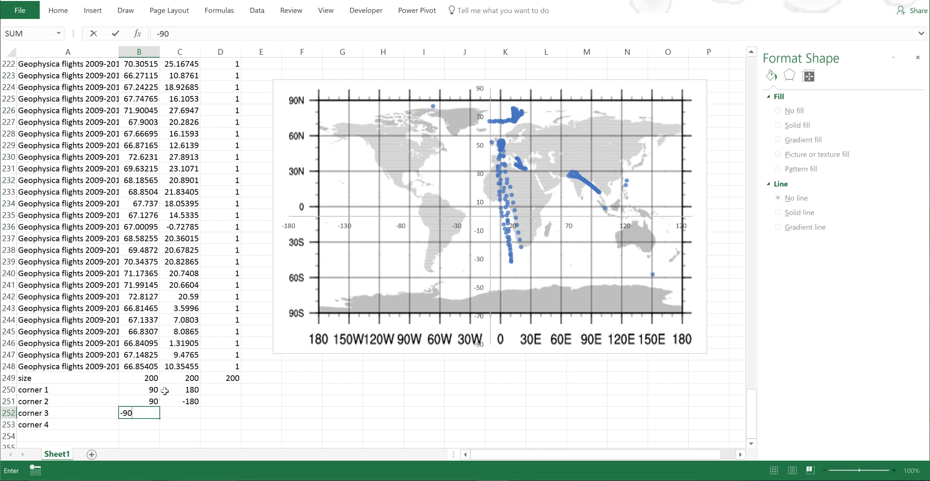
key(Tab)
text(180)
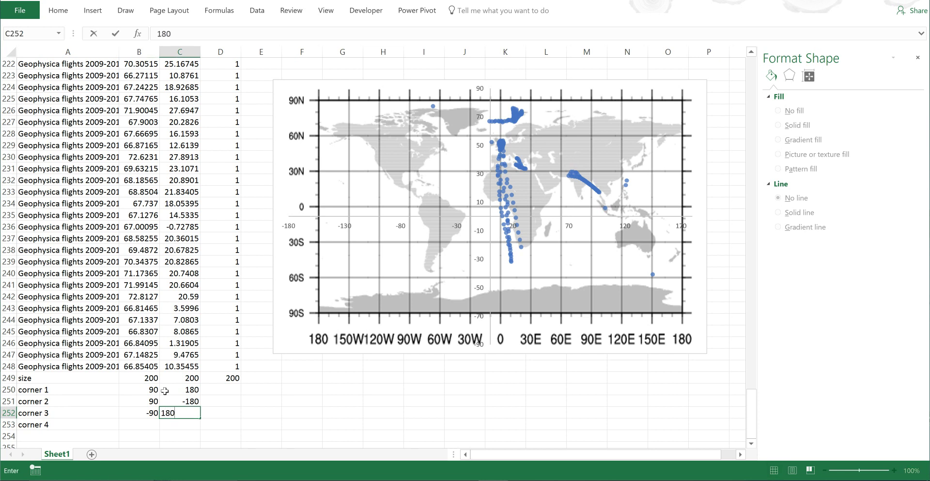
key(Return)
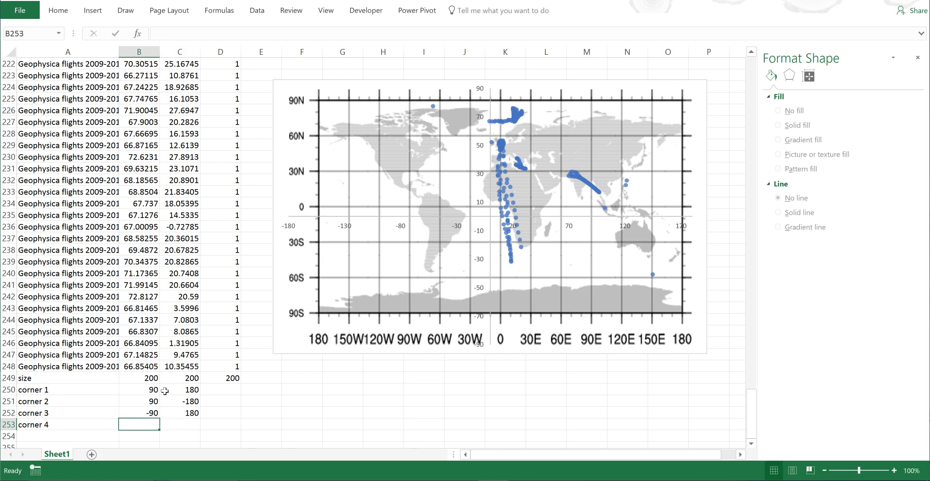
text(-90)
key(Tab)
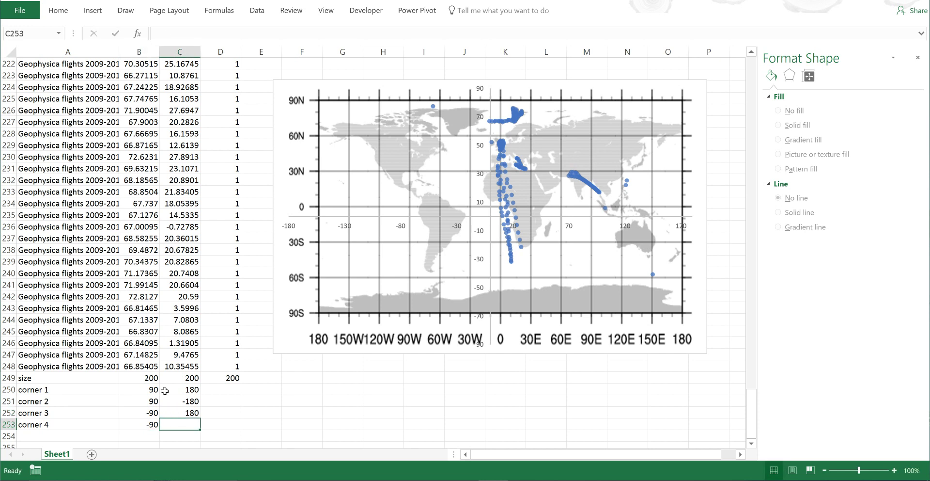
text(-180)
key(Return)
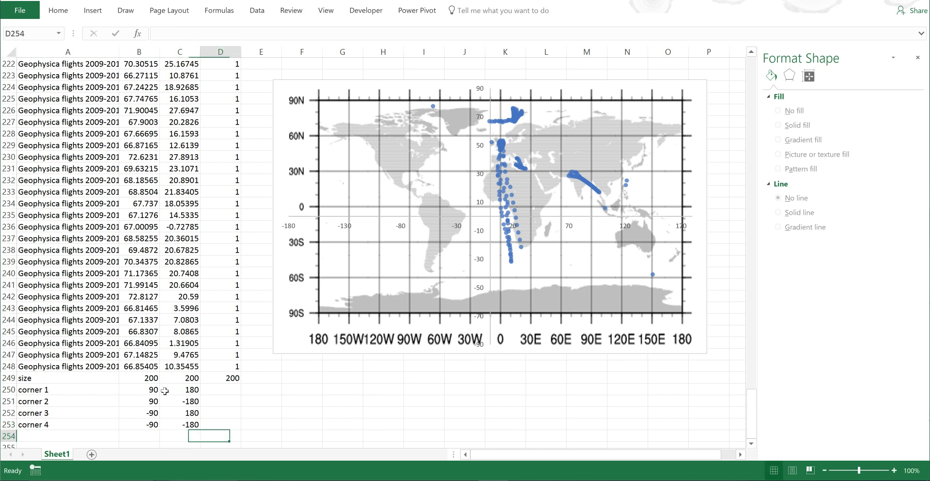
Give all four corner rows a size of 5 in column D
key(Up)
key(Up)
key(Up)
key(Up)
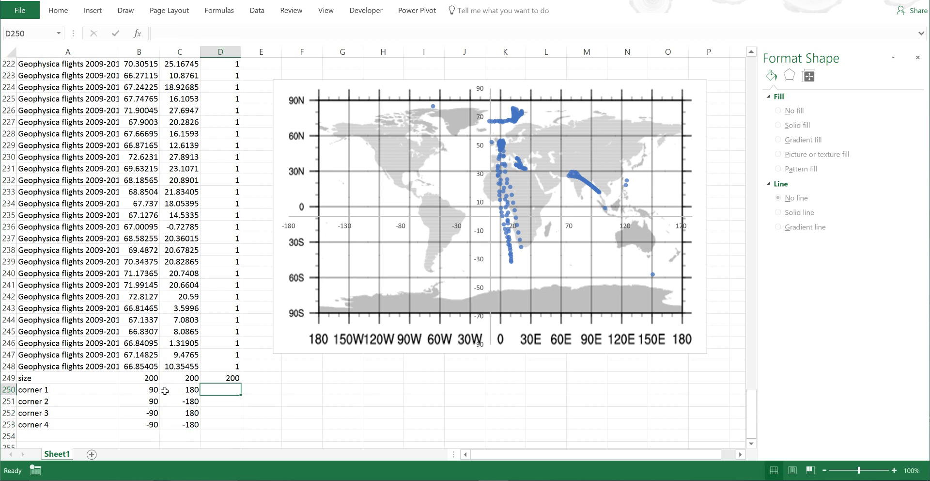
text(5)
key(Return)
text(5)
key(Return)
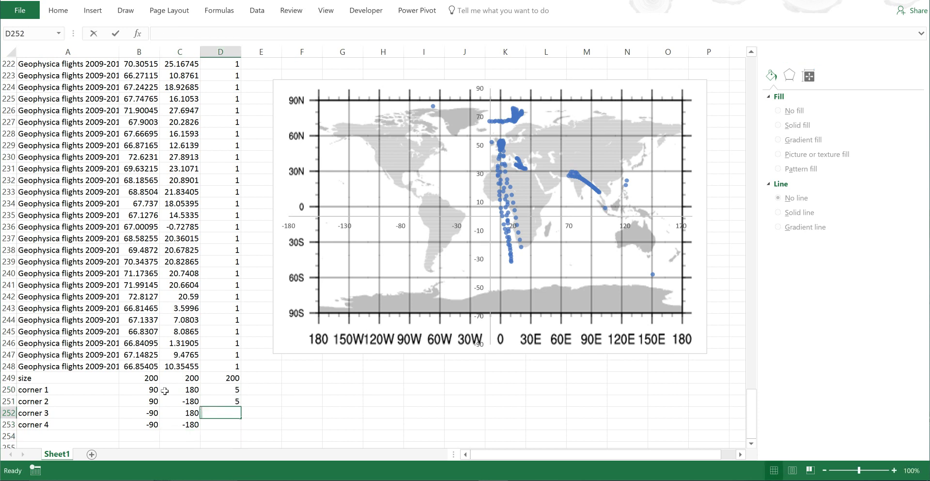
text(5)
key(Return)
text(5)
key(Tab)
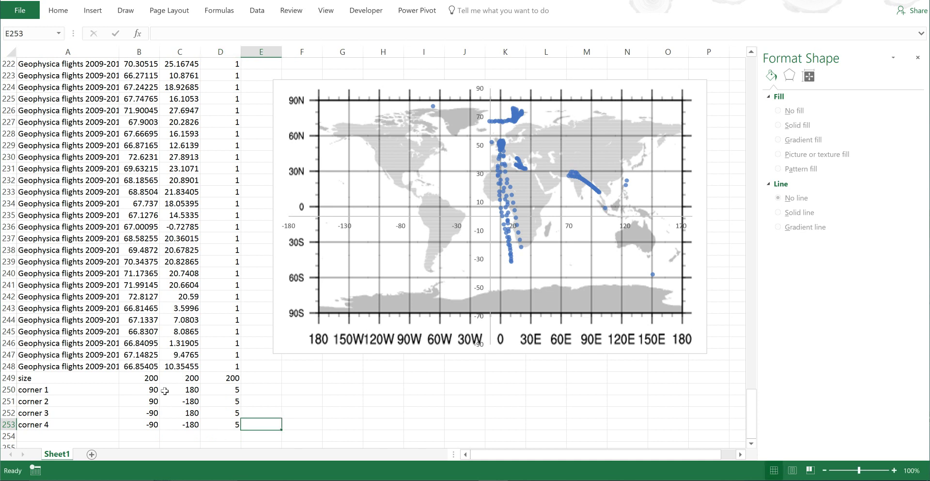
click(502, 156)
Extend the series' B, C and D source ranges down to row 253
drag(136, 384, 157, 427)
drag(200, 382, 198, 426)
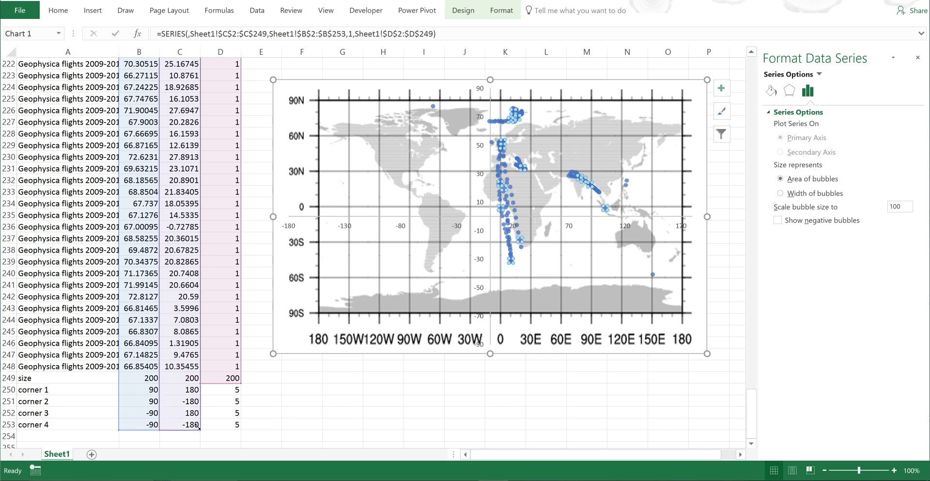
drag(241, 384, 241, 430)
click(298, 390)
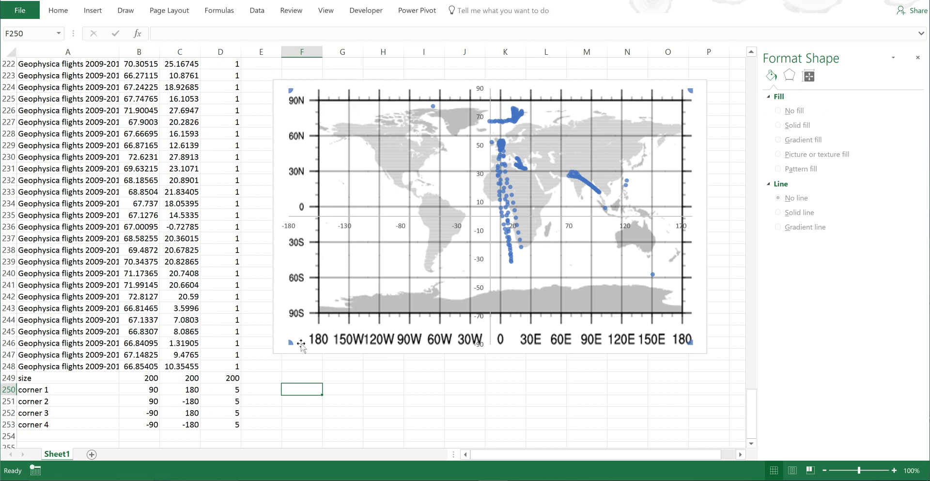
click(456, 227)
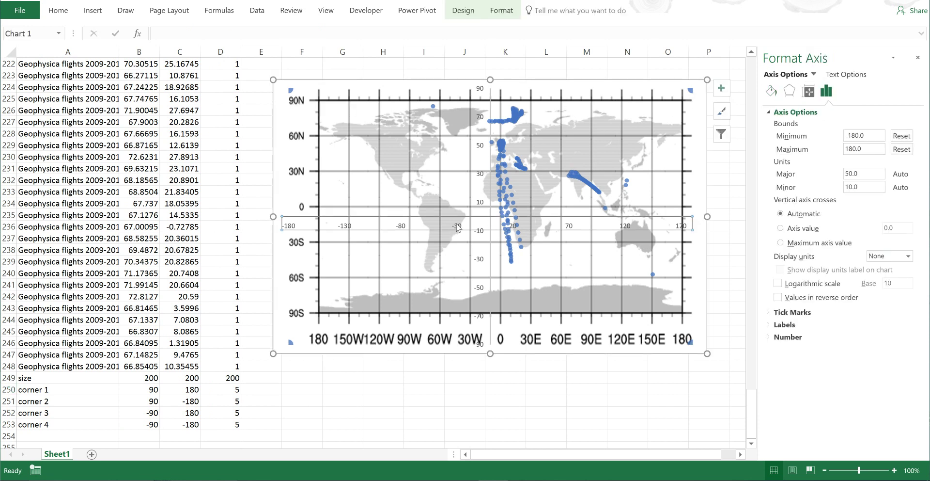
Set the horizontal axis bounds to a minimum of -210 and a maximum of 190
drag(868, 136, 839, 135)
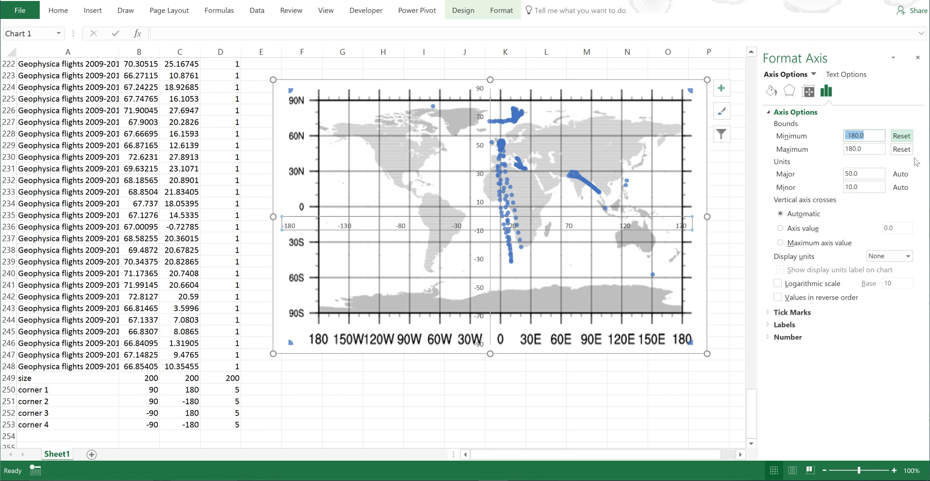
key(BackSpace)
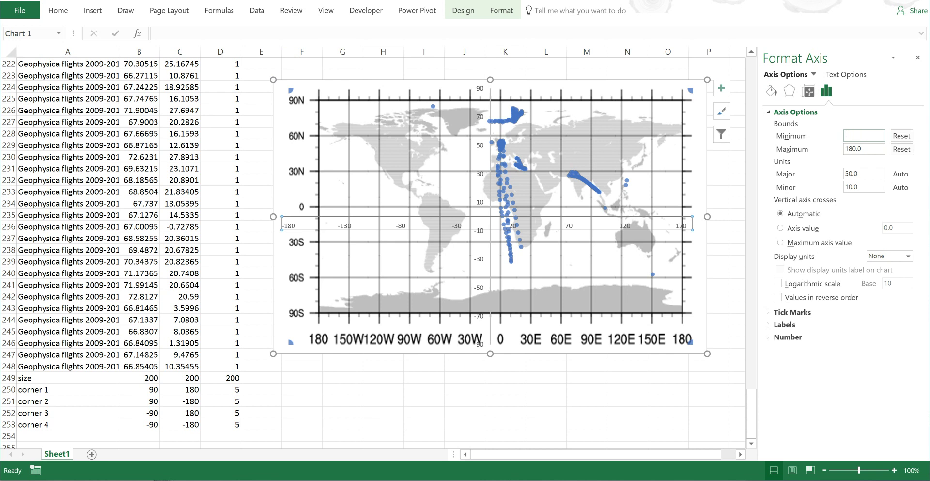
key(Return)
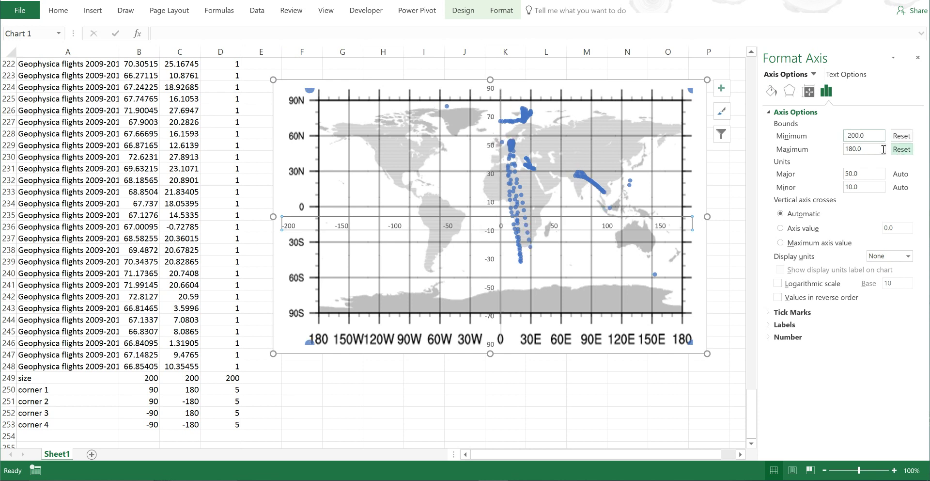
drag(869, 151, 841, 149)
key(BackSpace)
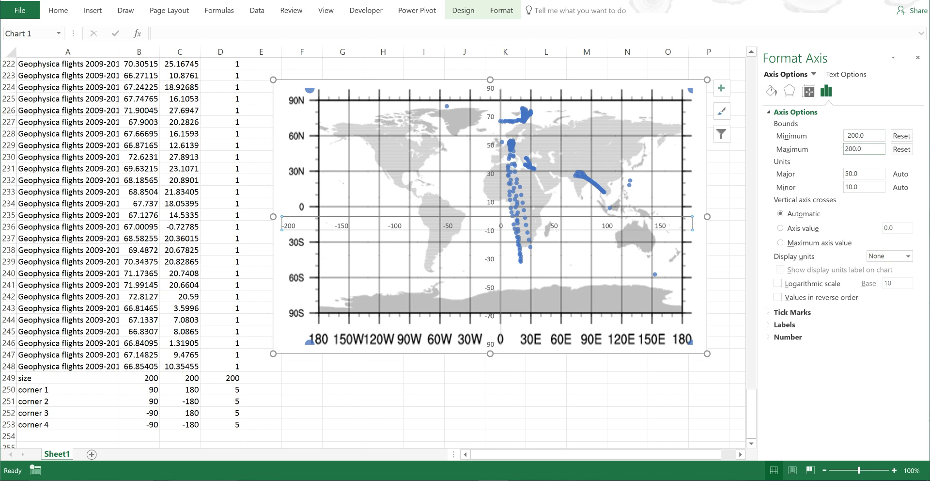
text(200.0)
key(Return)
drag(872, 152, 844, 150)
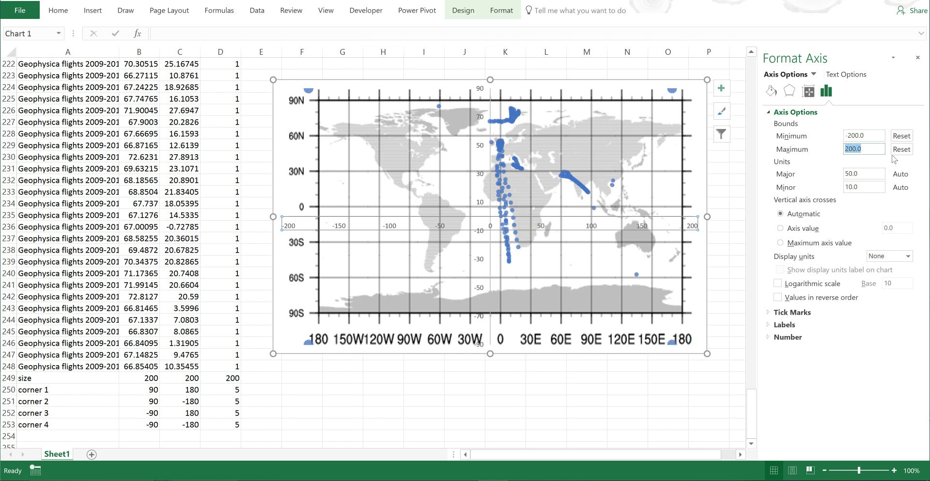
key(BackSpace)
key(Return)
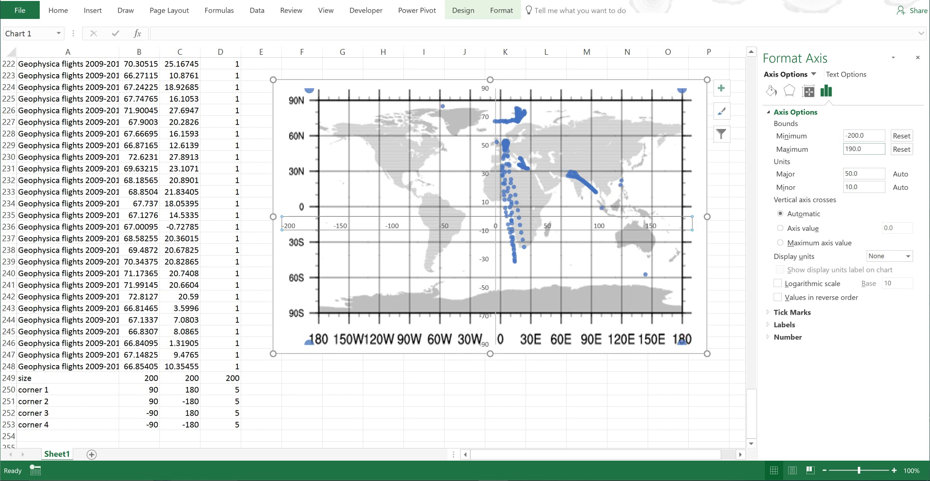
click(883, 138)
key(BackSpace)
key(BackSpace)
key(BackSpace)
key(BackSpace)
key(BackSpace)
key(Return)
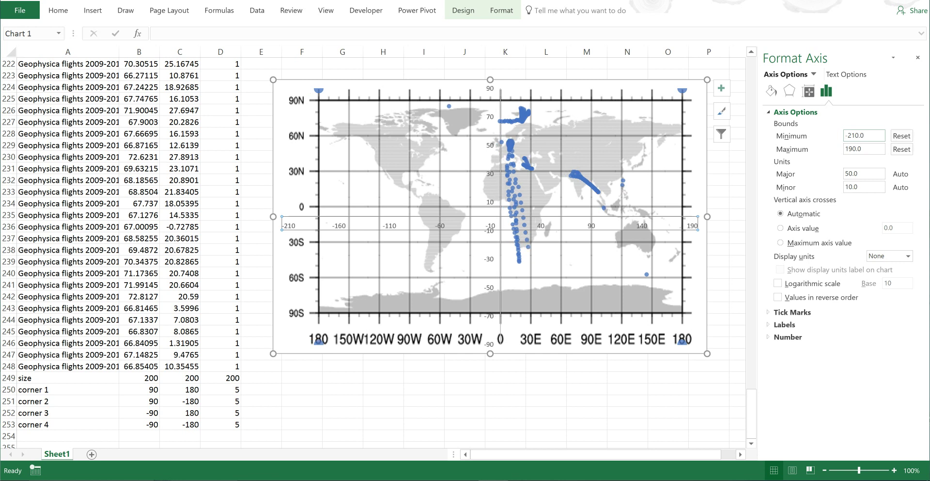
Set the vertical axis bounds to a minimum of -117 and a maximum of 100
click(495, 173)
drag(873, 136, 827, 140)
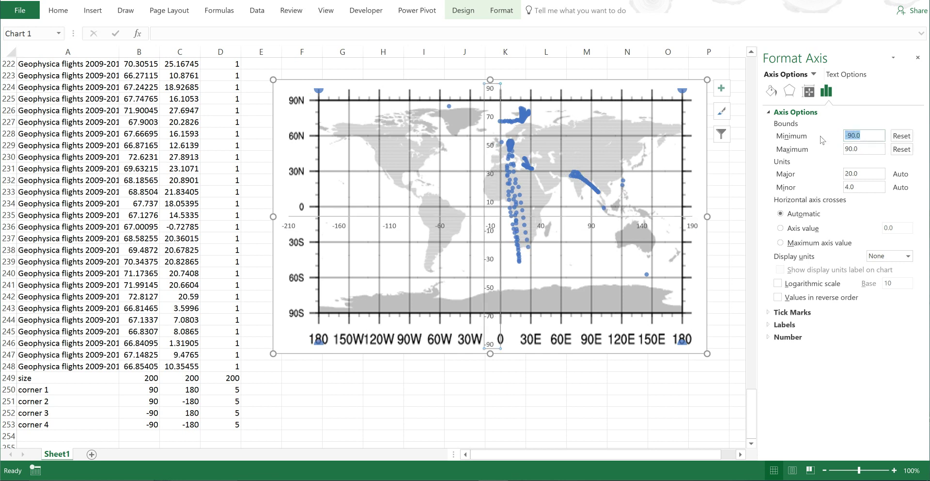
key(BackSpace)
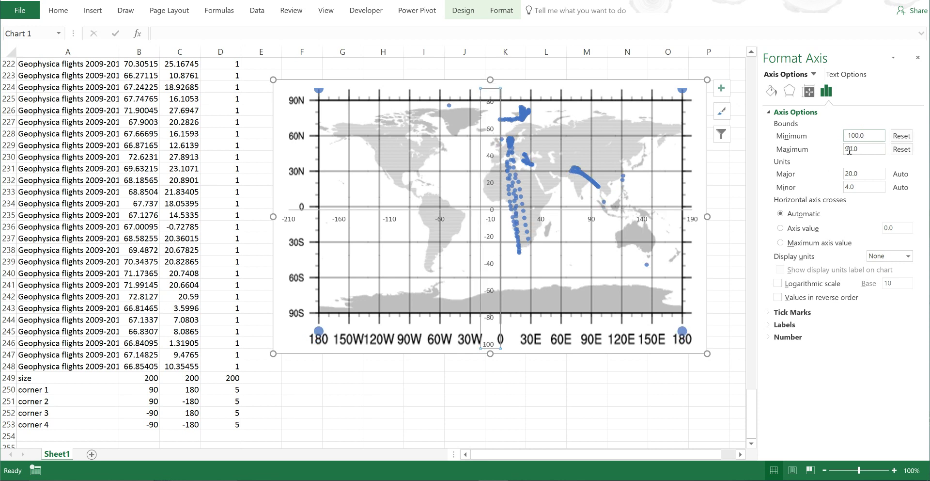
drag(865, 149, 836, 149)
key(BackSpace)
key(Return)
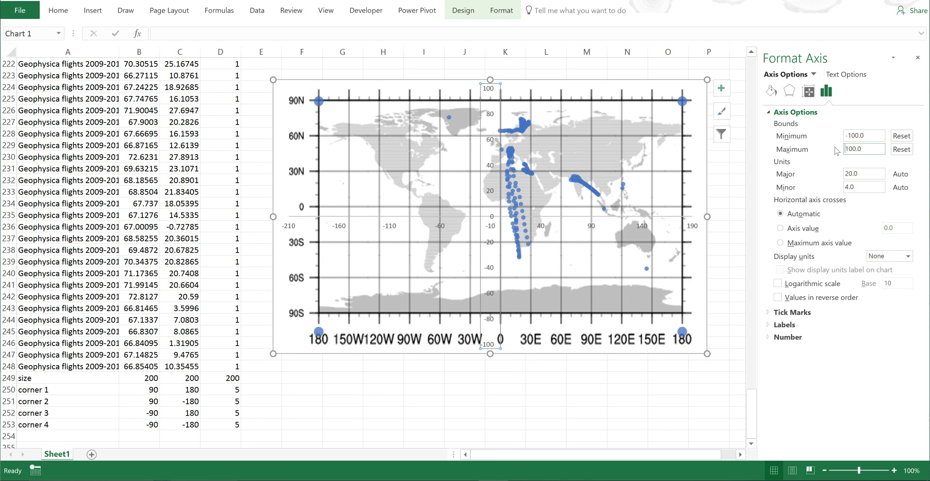
click(875, 132)
key(Return)
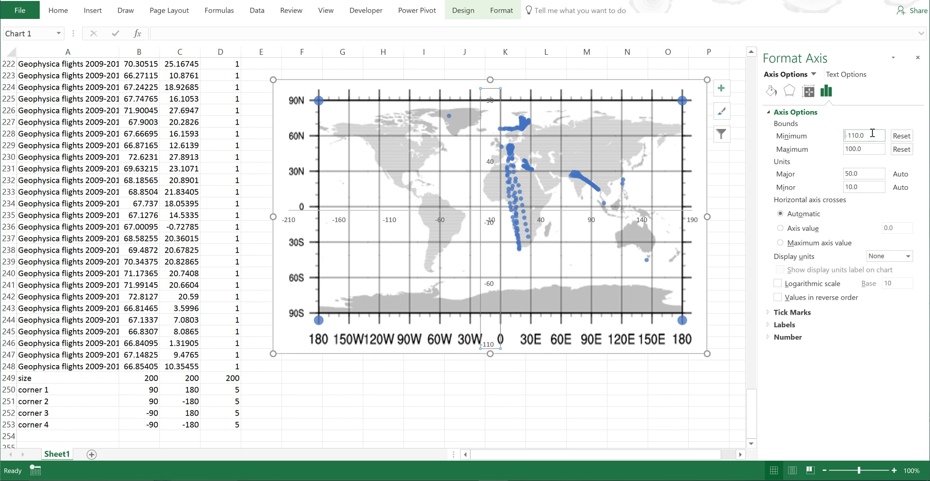
drag(872, 132, 838, 139)
key(BackSpace)
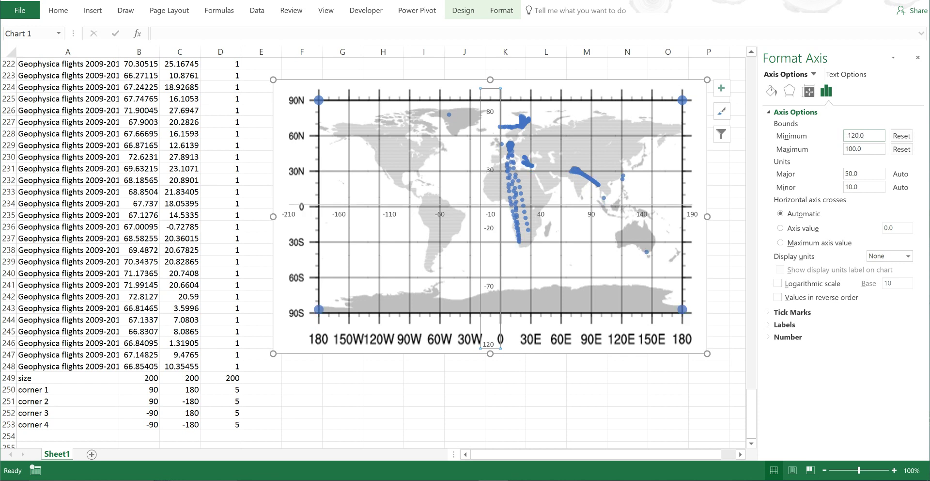
drag(869, 136, 840, 139)
key(BackSpace)
key(Return)
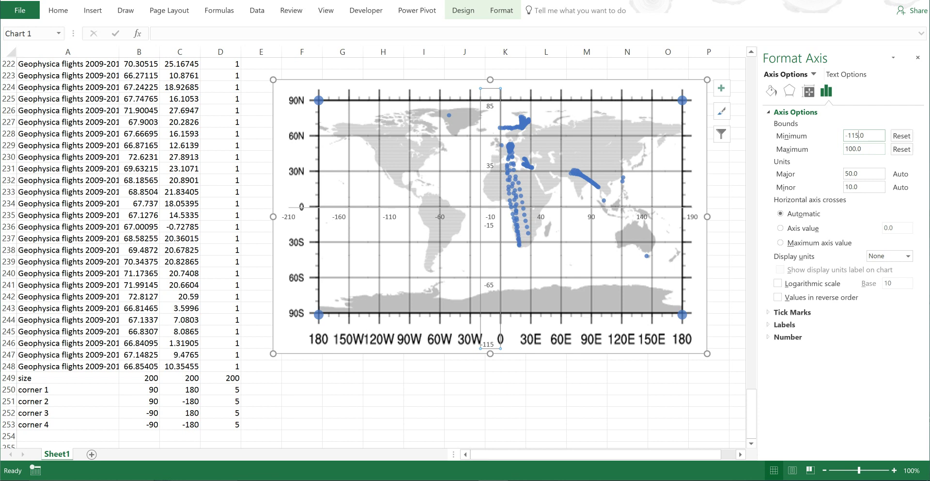
key(Return)
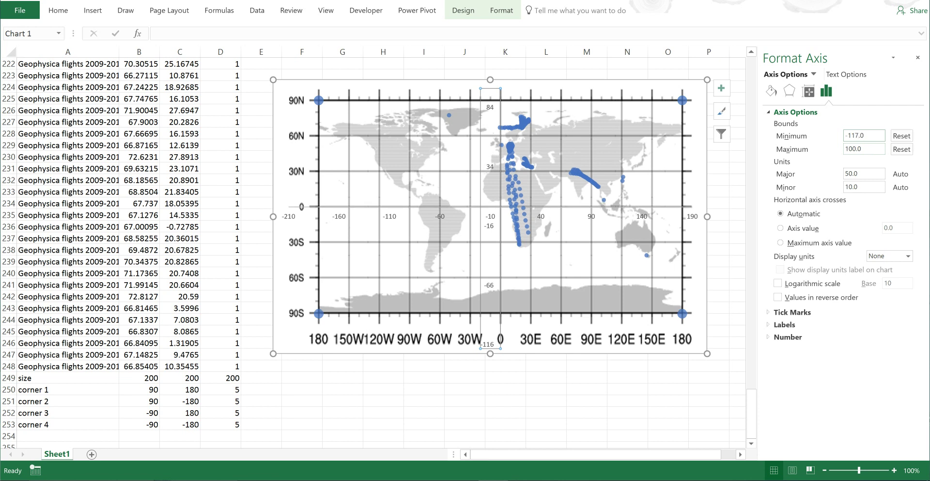
key(Return)
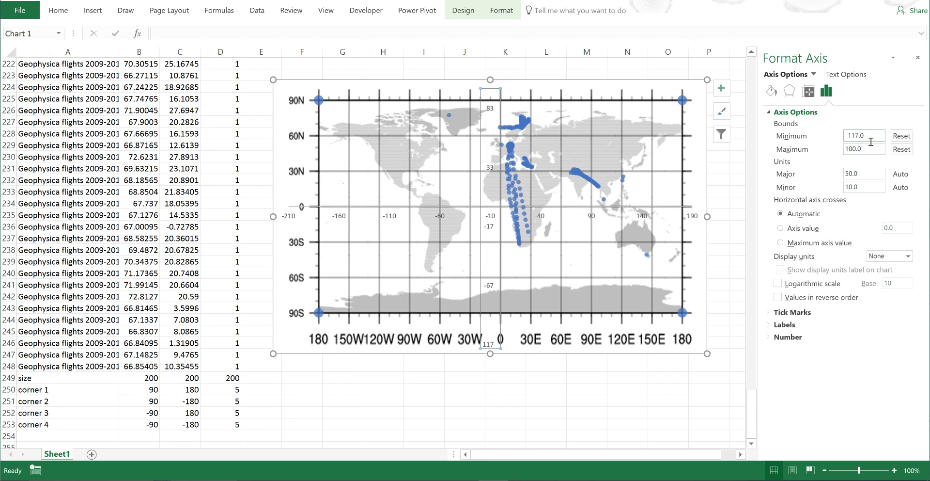
Clear the contents of the four corner rows A250:D253
click(541, 387)
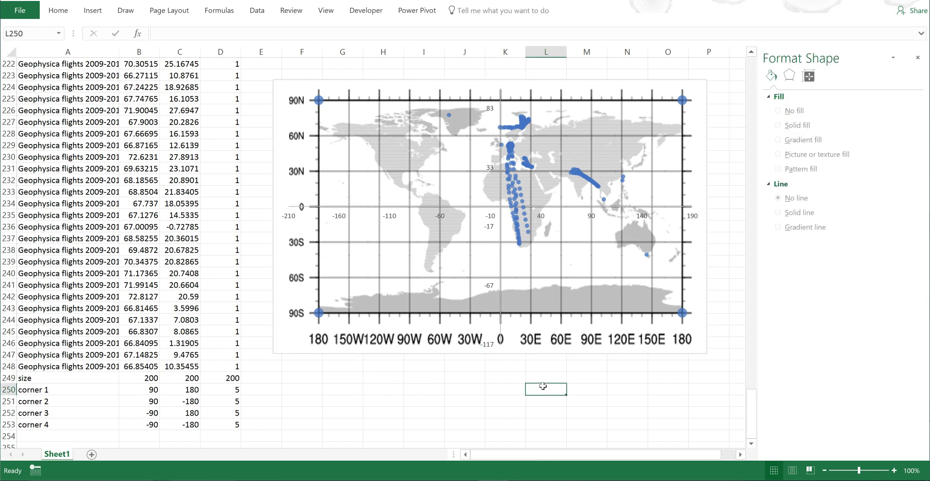
drag(90, 393, 223, 425)
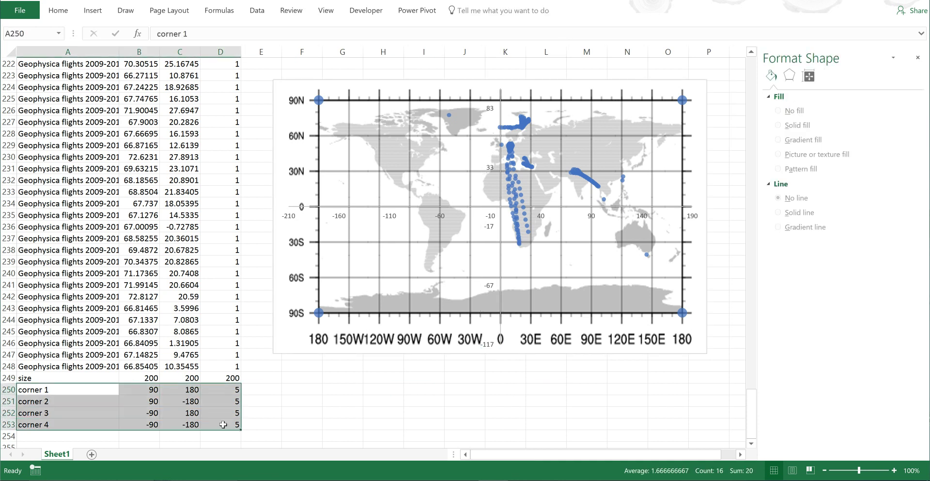
key(Delete)
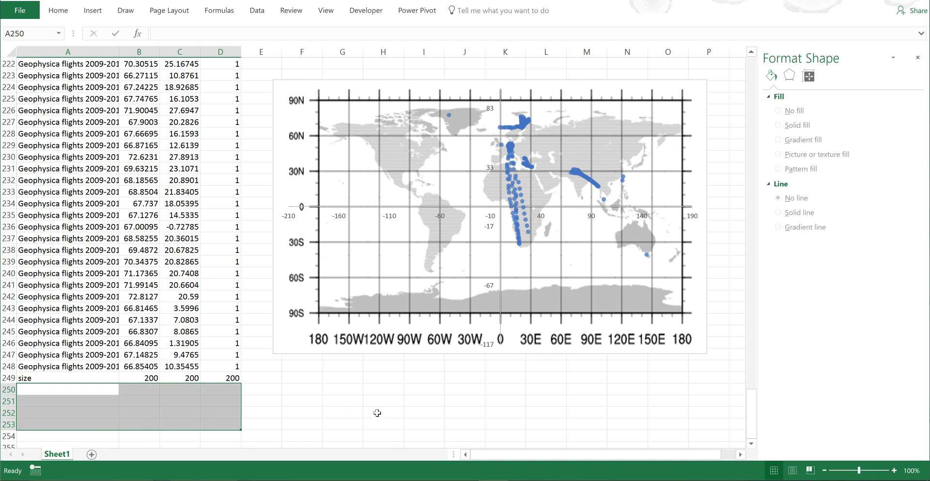
click(376, 412)
Hide the vertical axis labels and remove its axis line
click(489, 167)
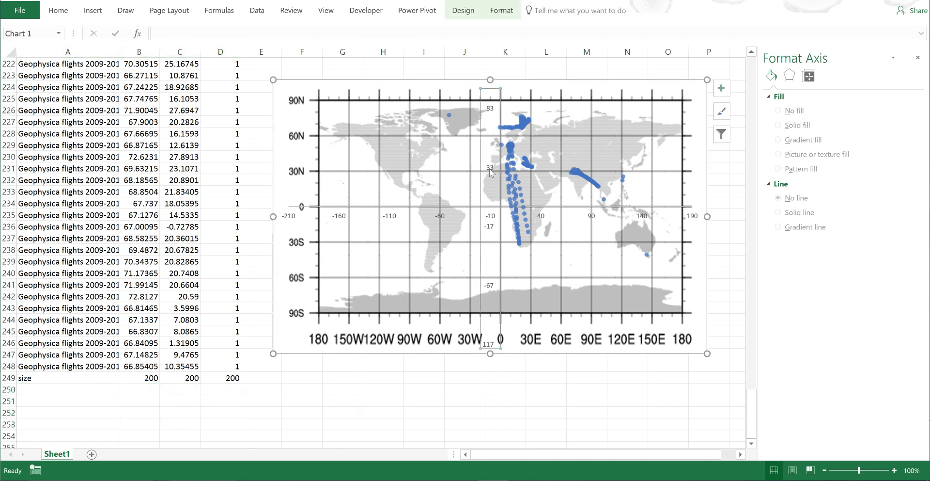
click(785, 325)
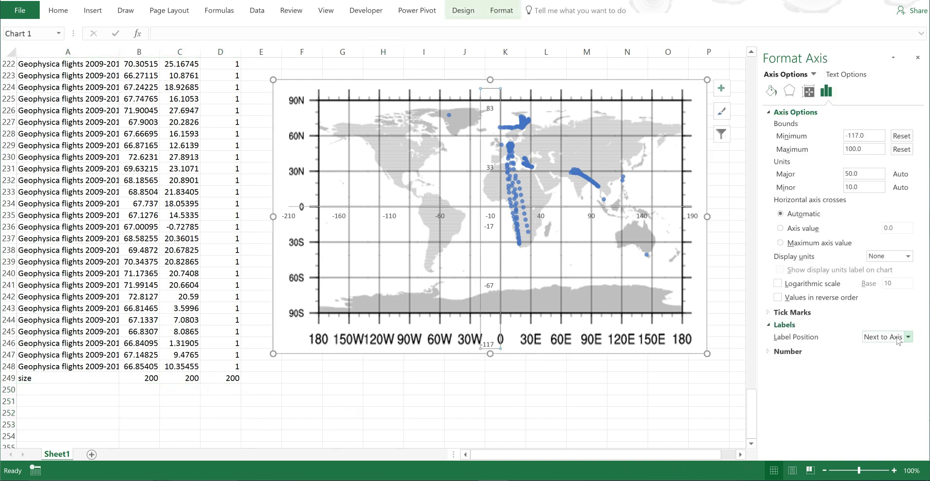
click(887, 336)
click(879, 383)
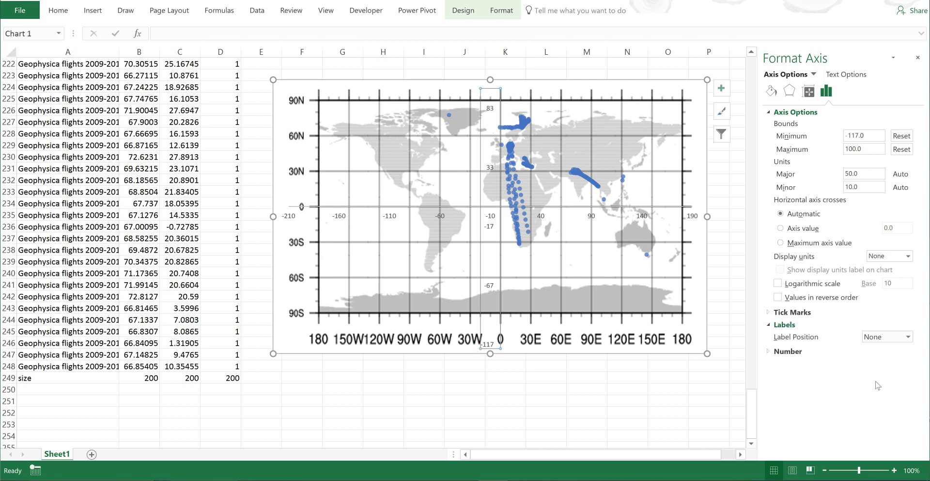
click(771, 91)
click(789, 245)
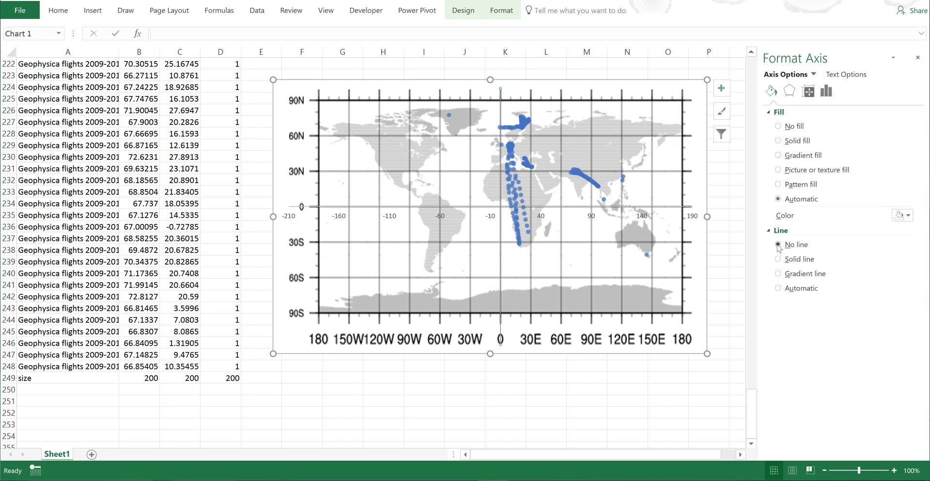
Remove the horizontal axis line and set its label position to None
click(592, 221)
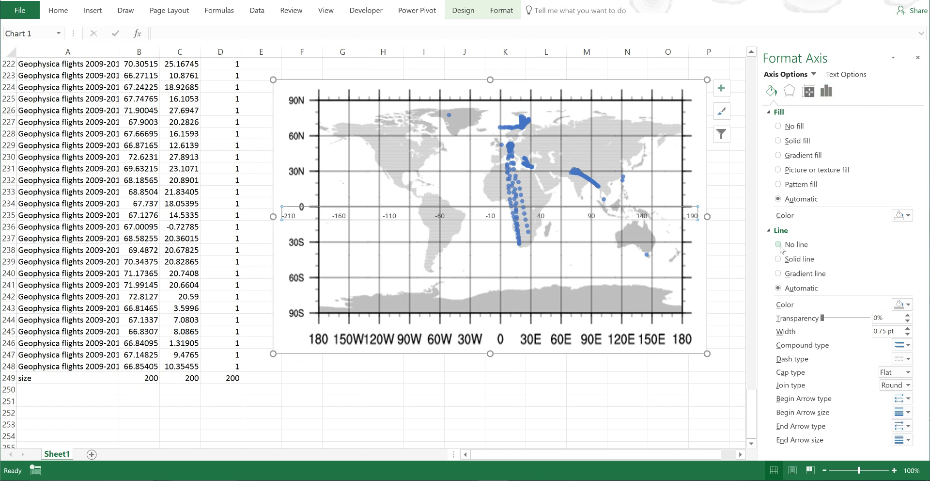
click(779, 245)
click(827, 91)
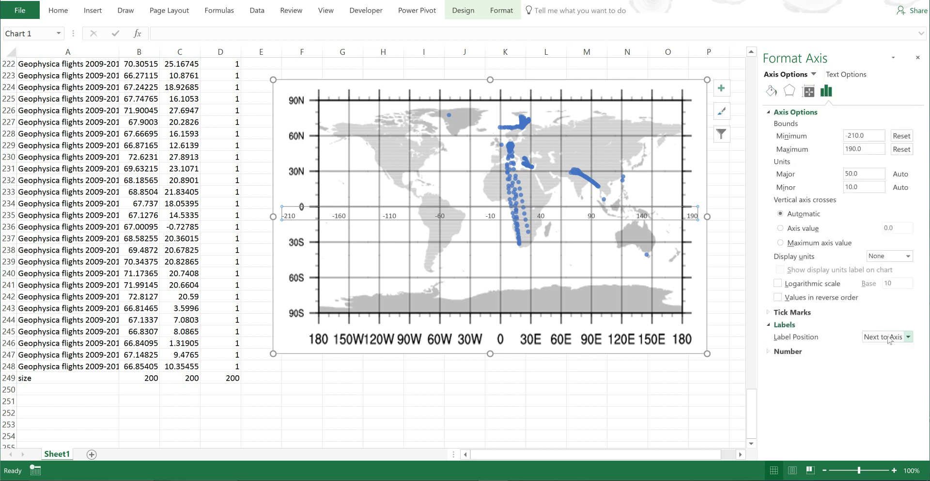
click(909, 336)
click(874, 381)
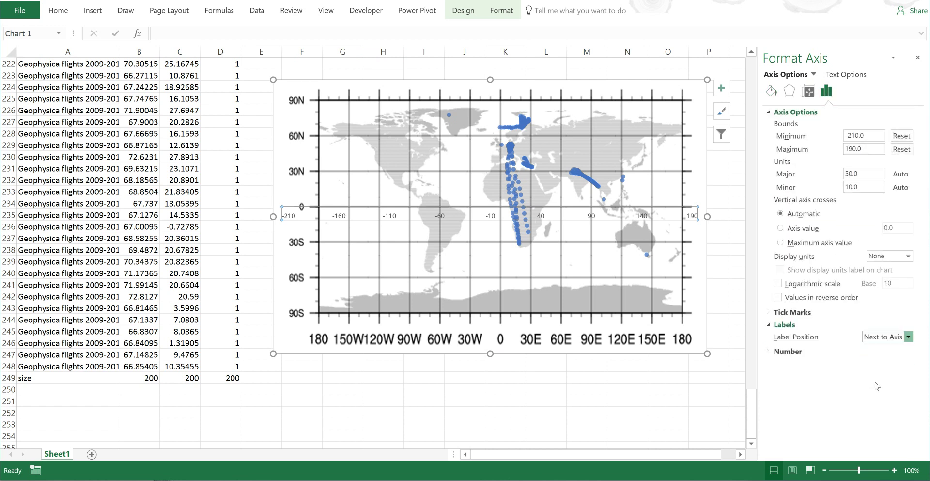
click(591, 388)
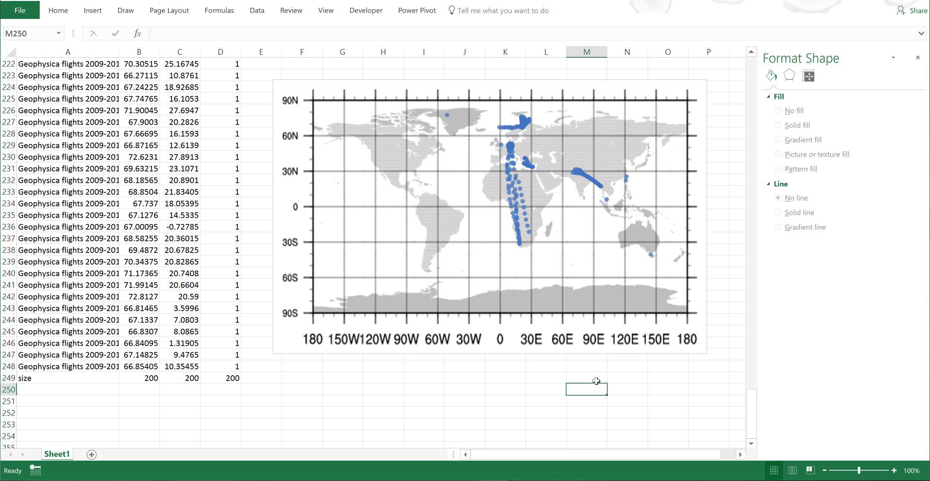
click(491, 104)
Add a 'measurement sites' series with X C2:C7, Y B2:B7 and bubble sizes D2:D7
right_click(491, 104)
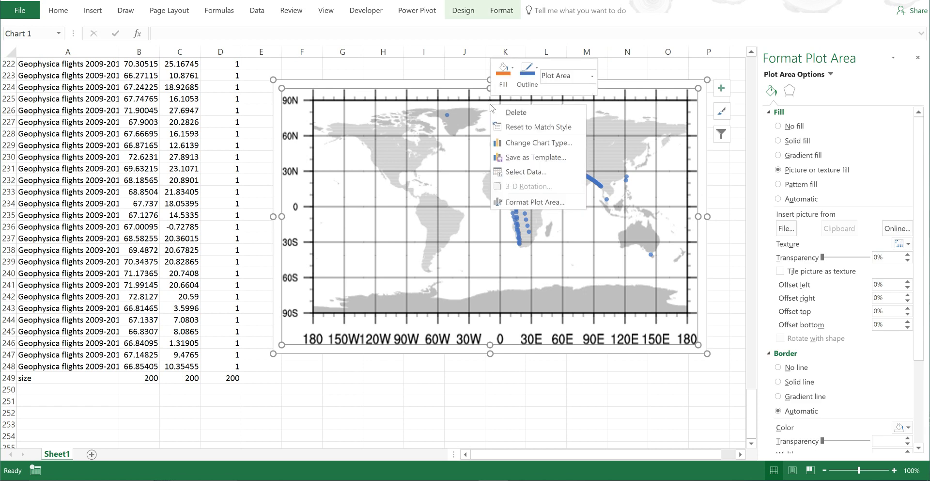
click(538, 171)
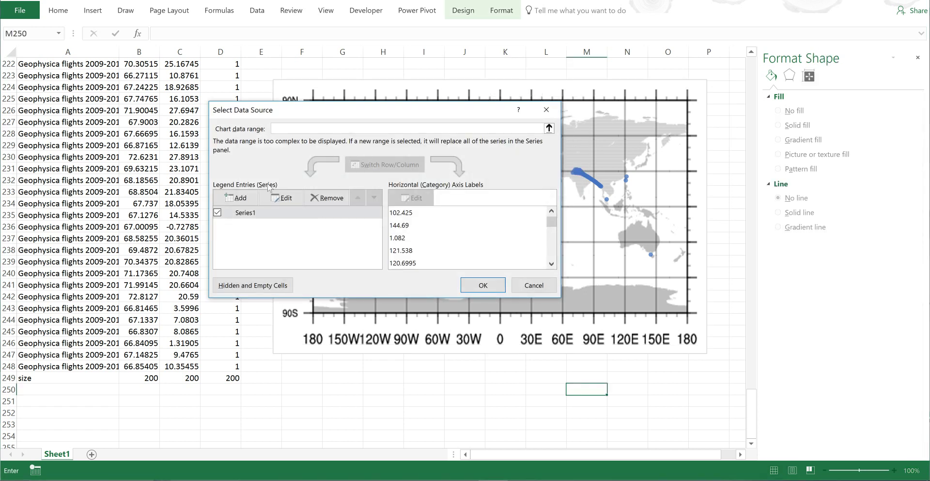
click(236, 198)
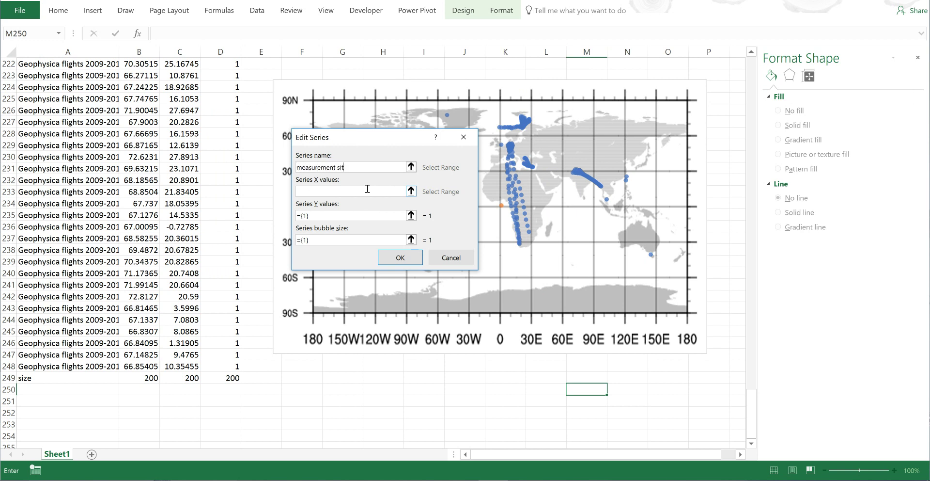
click(411, 190)
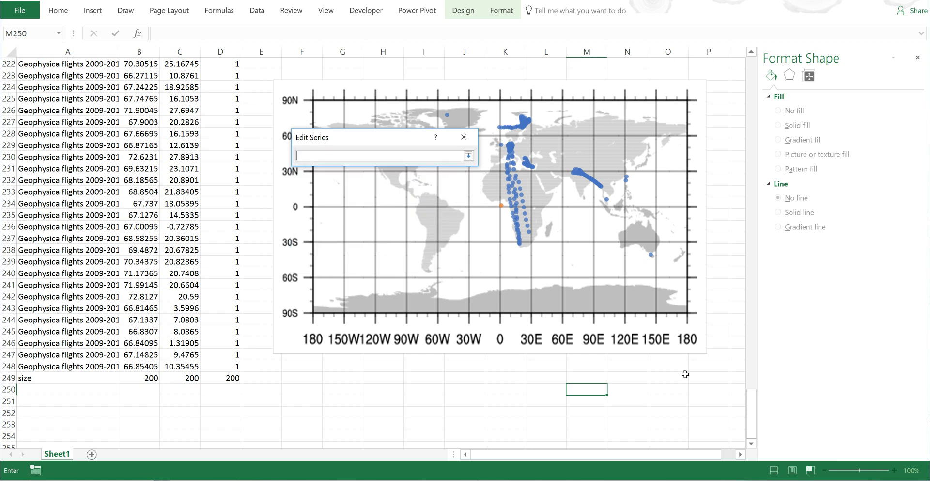
drag(752, 406, 752, 57)
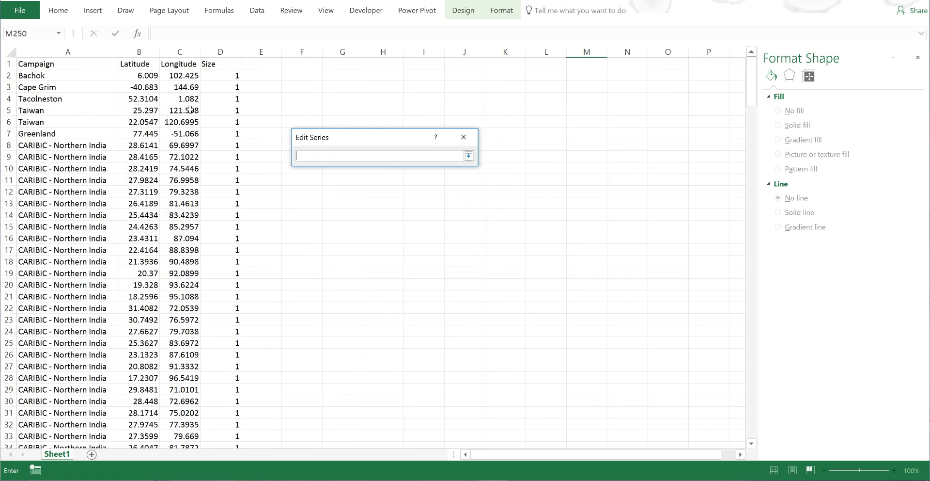
drag(181, 76, 186, 134)
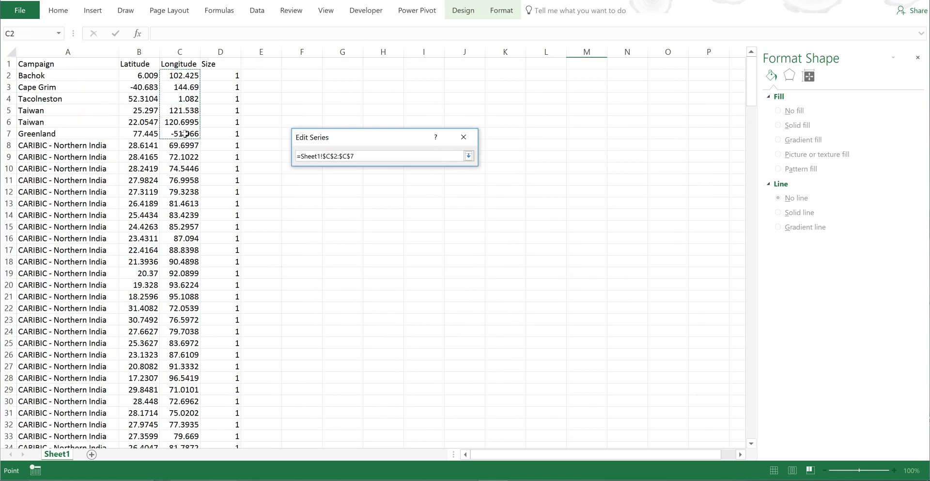
key(Return)
click(411, 216)
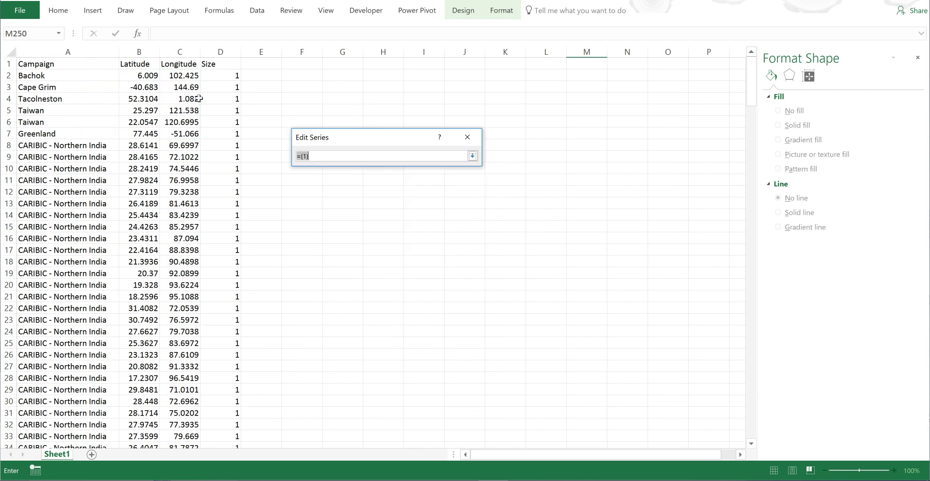
drag(145, 76, 148, 133)
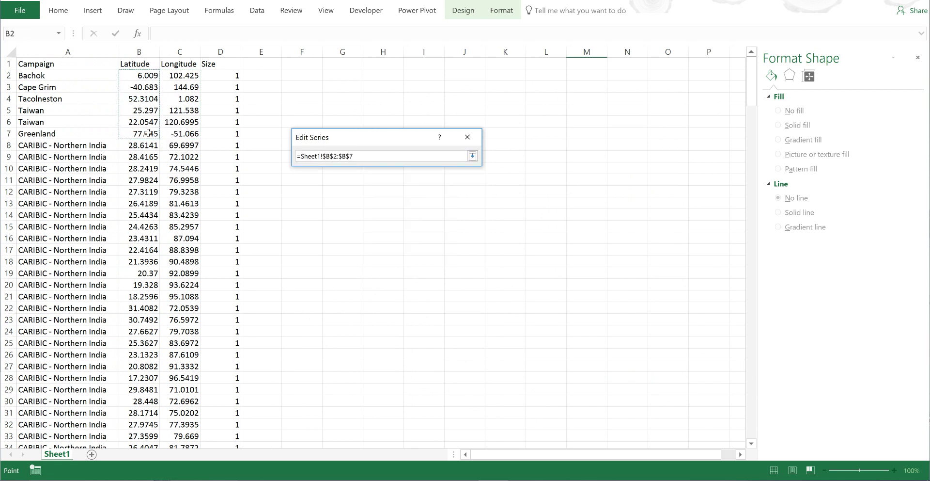
key(Return)
click(411, 239)
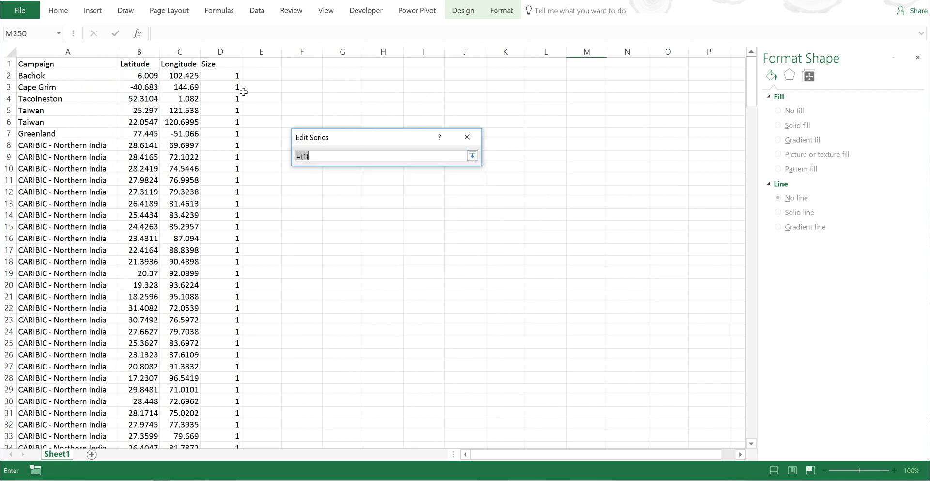
drag(232, 78, 223, 134)
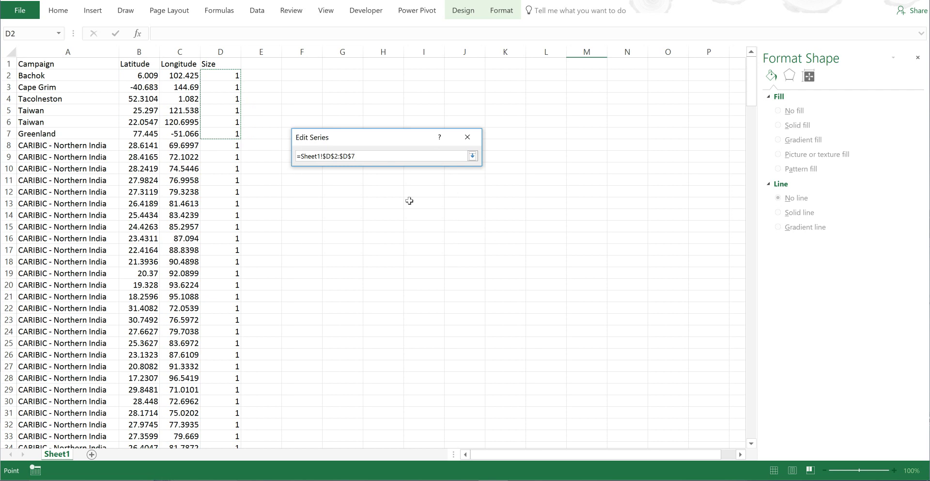
key(Return)
click(402, 258)
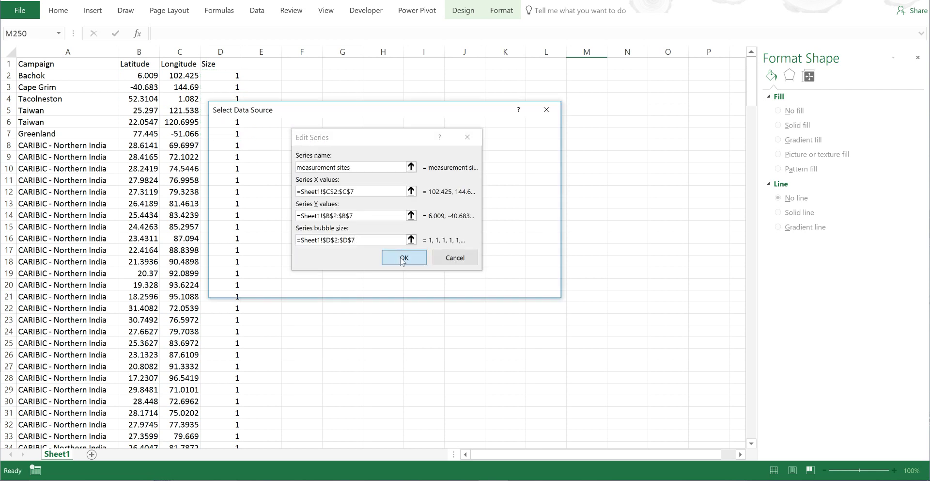
Rename Series1 to 'flights' and apply the data source changes
click(244, 213)
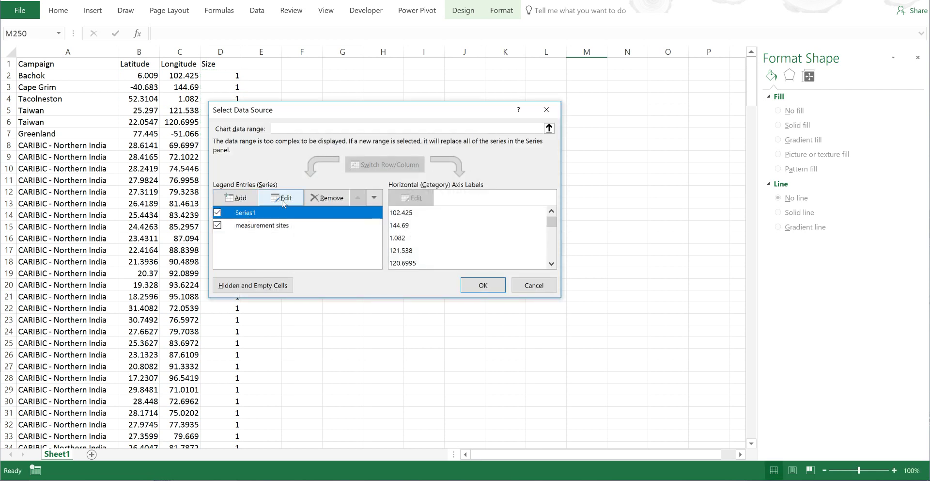
click(286, 201)
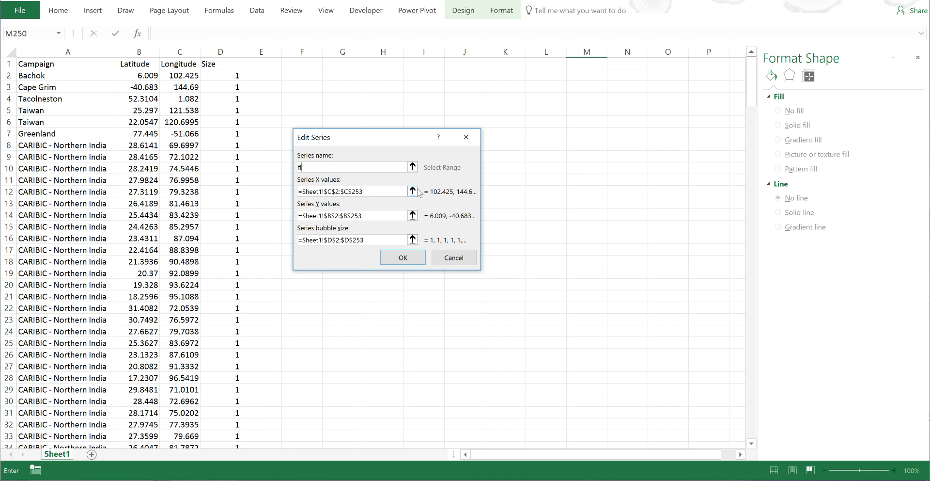
click(402, 258)
click(483, 285)
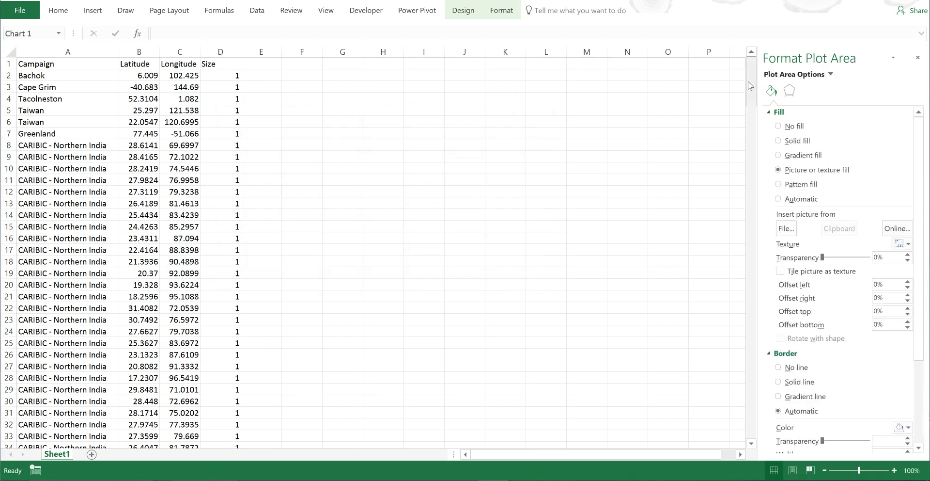
Turn on the chart legend and position it at the Bottom of the map
drag(751, 82, 740, 439)
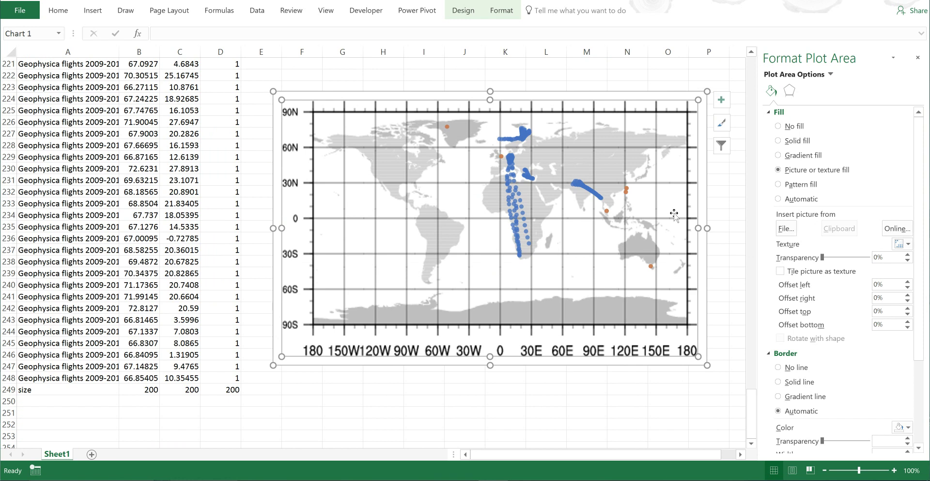
click(717, 200)
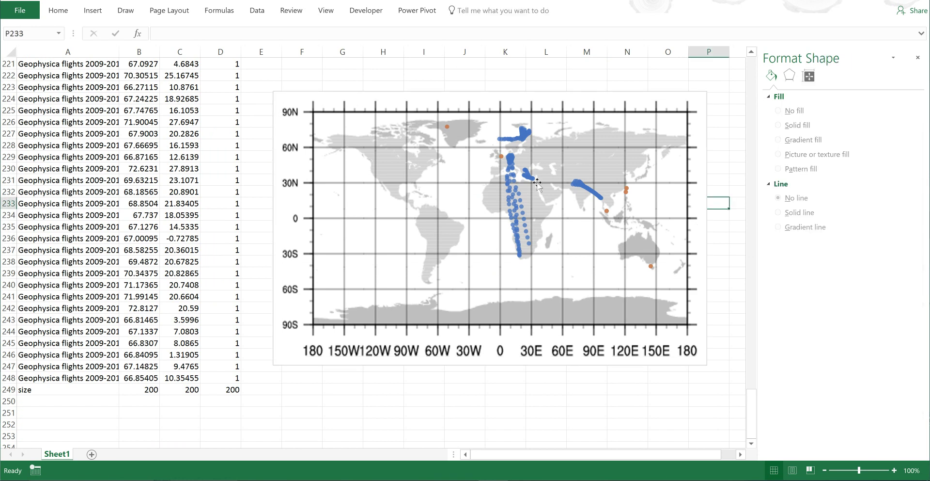
click(624, 96)
click(721, 100)
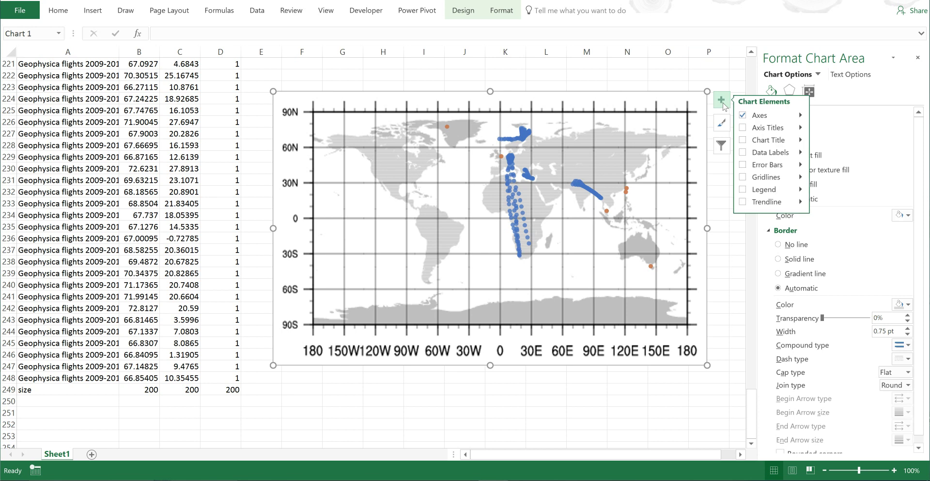
click(745, 190)
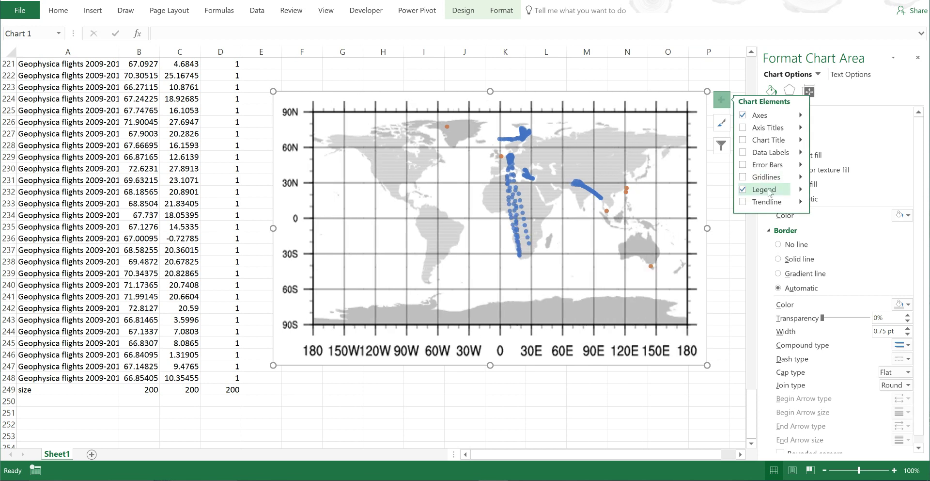
click(801, 189)
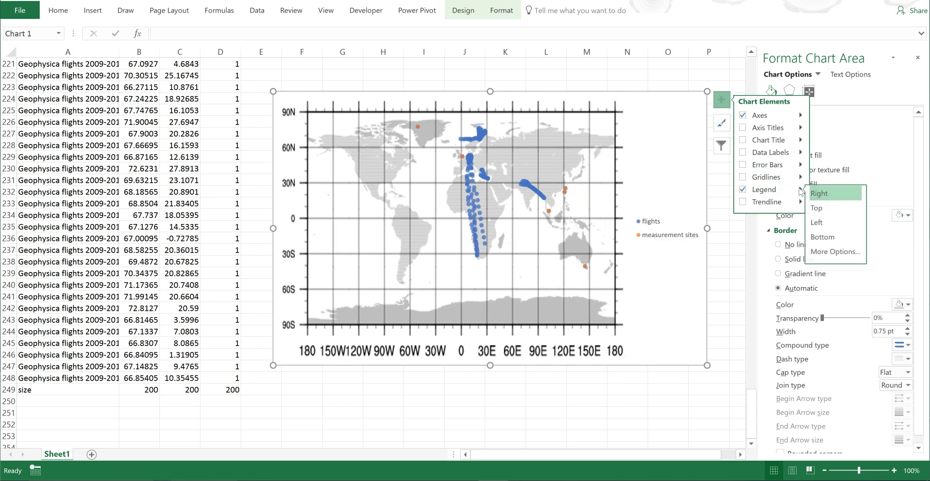
click(831, 241)
click(584, 388)
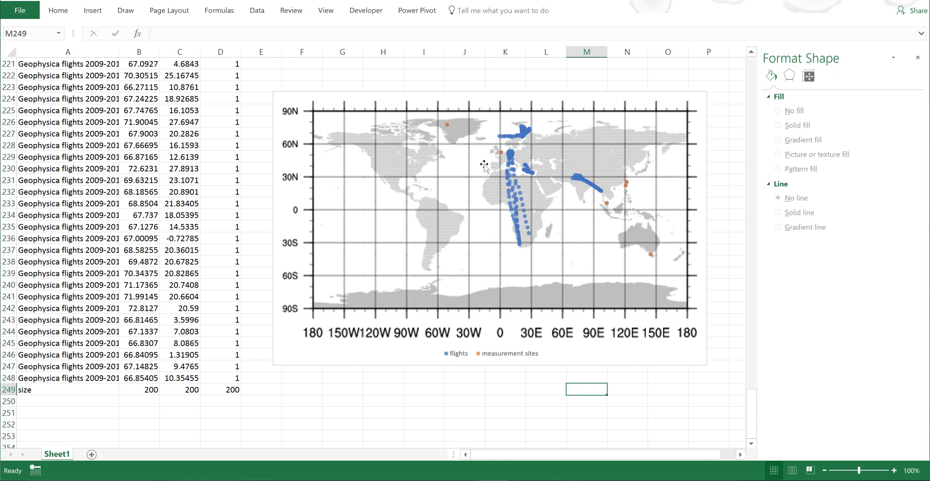
Add data labels to the orange measurement sites series
click(449, 125)
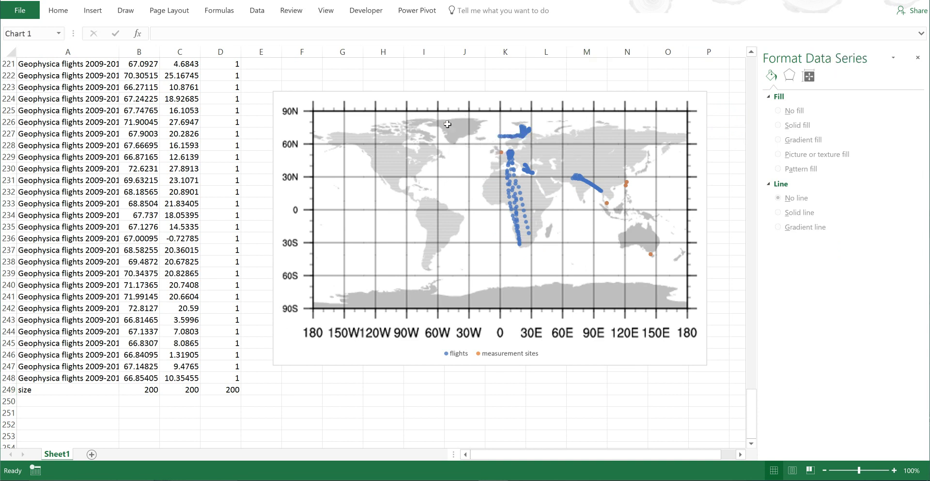
right_click(448, 125)
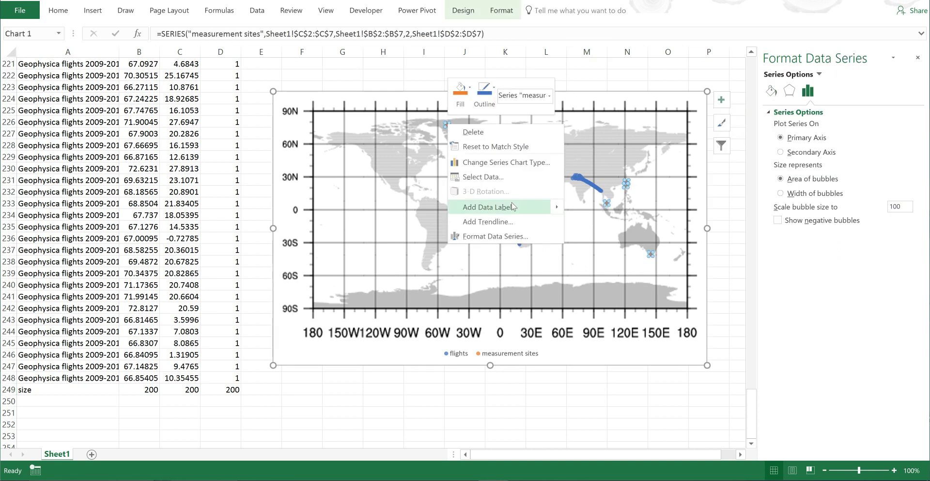
mouse_move(504, 207)
click(585, 207)
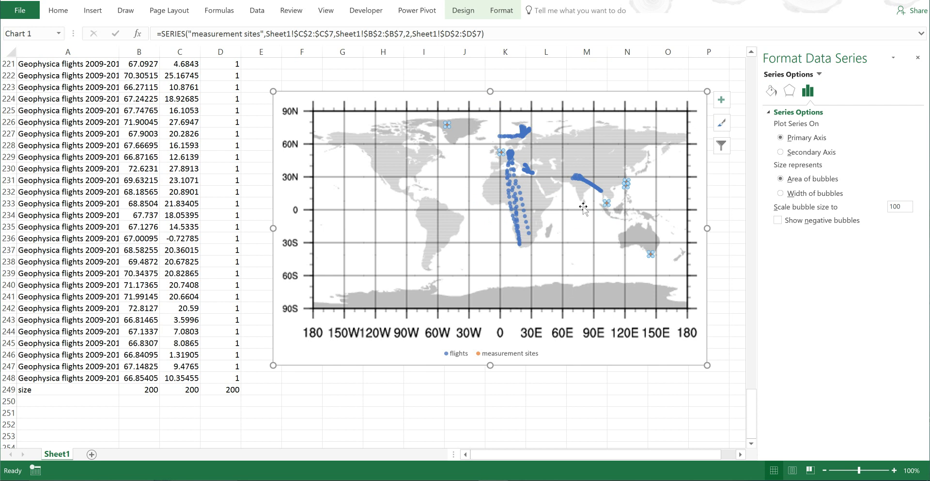
Make the labels take their text from the site names in A2:A7 using Value From Cells
click(646, 186)
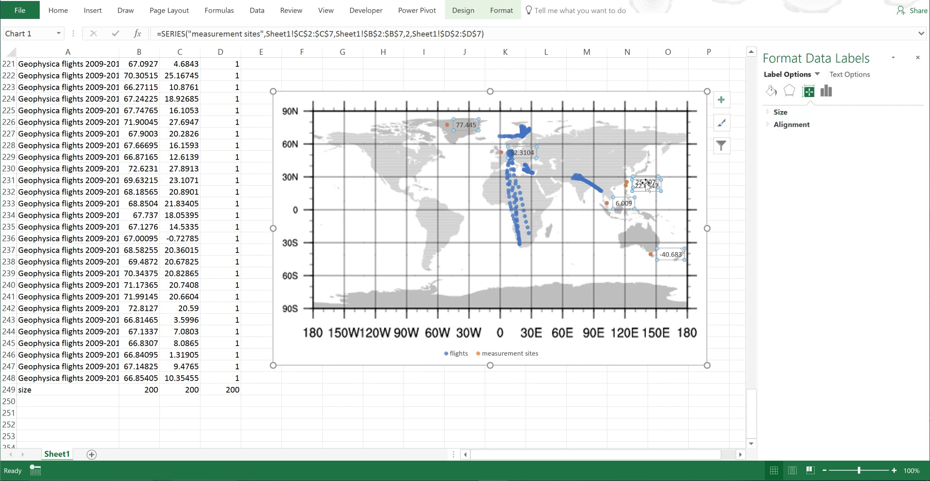
click(826, 93)
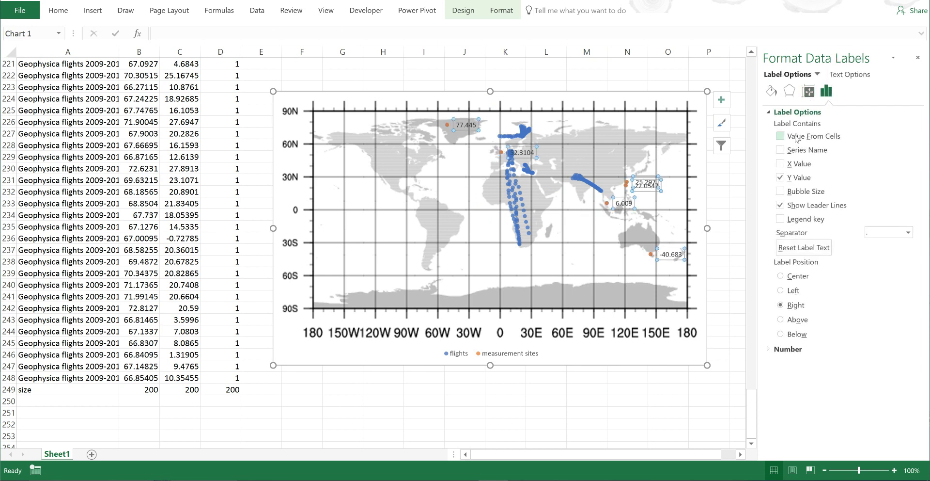
click(780, 136)
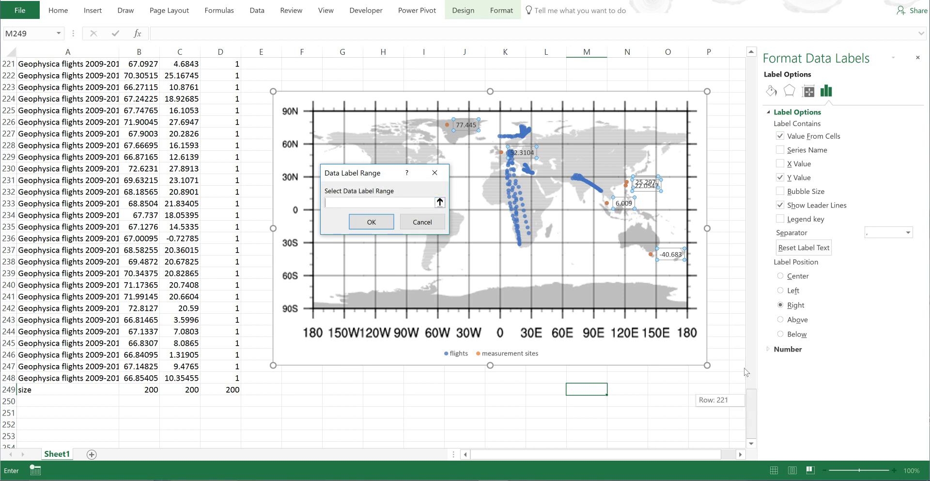
drag(746, 372, 748, 63)
drag(56, 78, 69, 130)
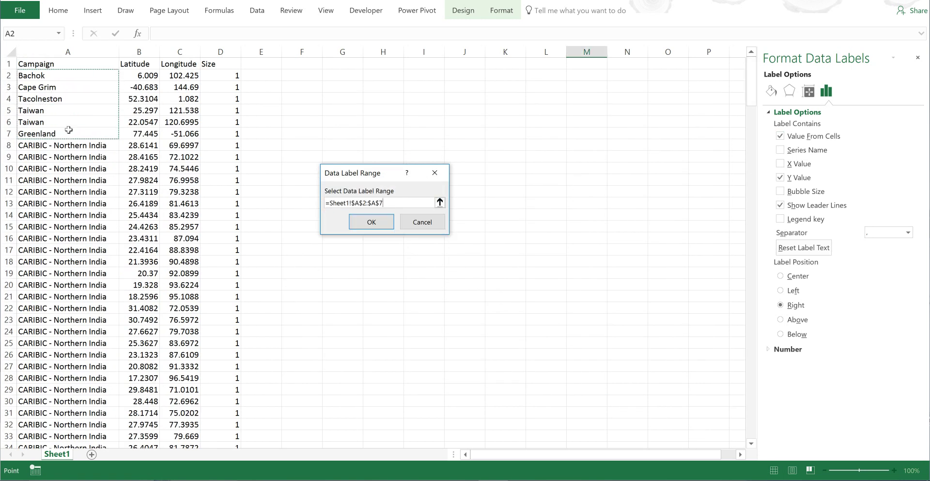
click(370, 223)
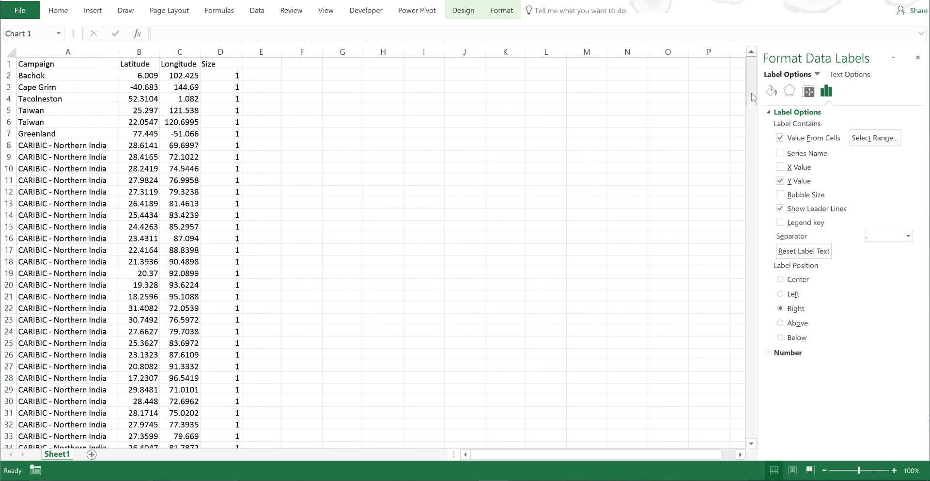
drag(752, 97, 752, 426)
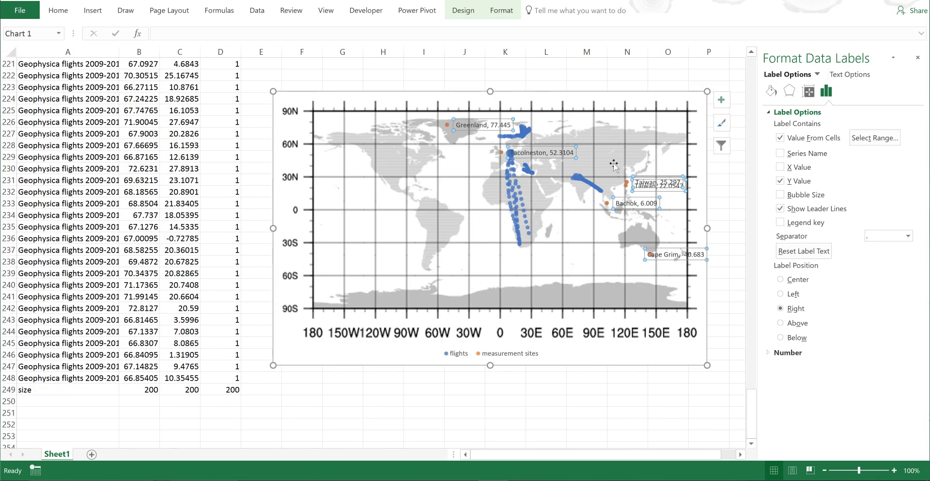
Remove latitude values from the labels and stack the duplicate Taiwan label onto the other
click(781, 182)
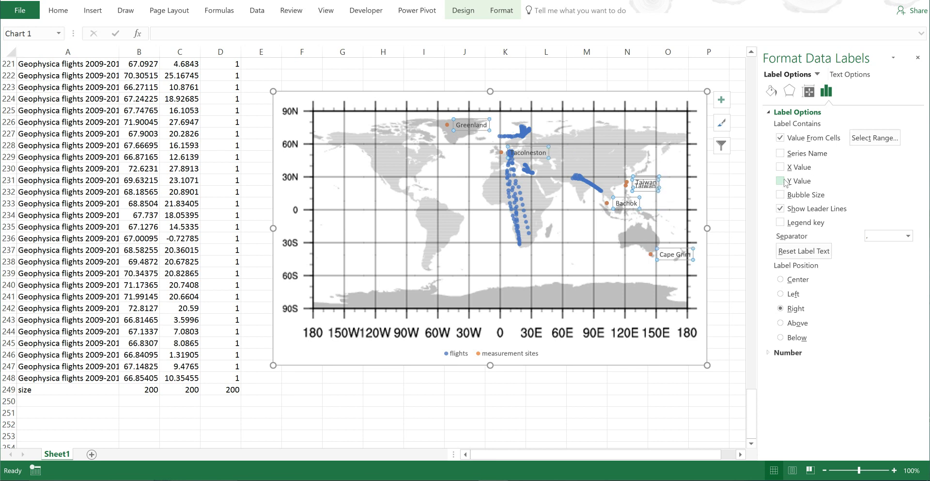
click(646, 177)
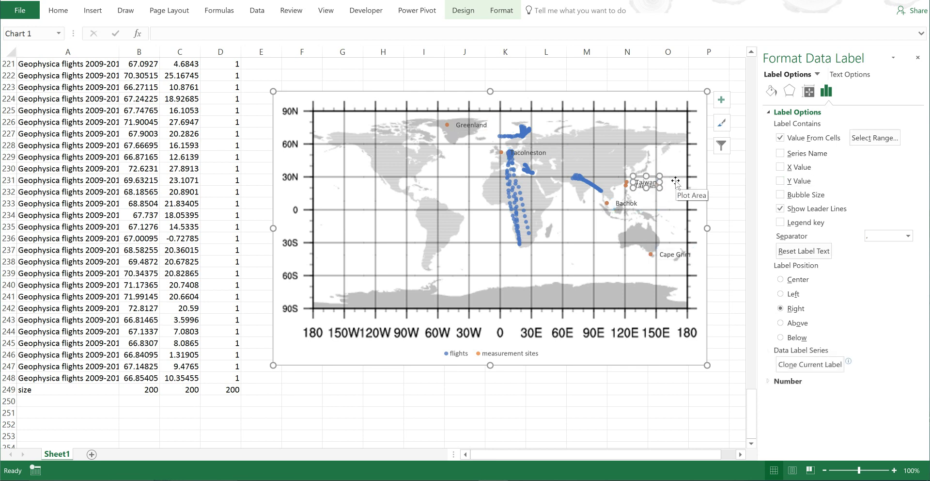
drag(649, 180, 651, 184)
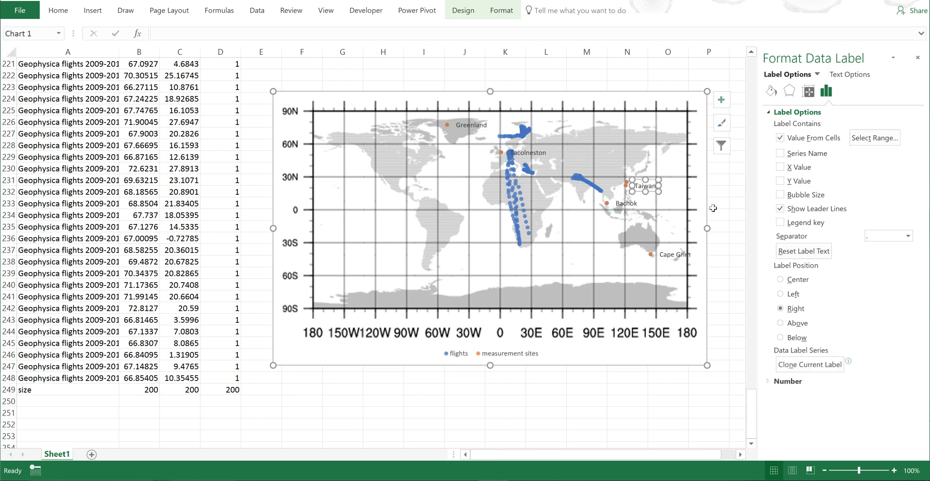
click(716, 191)
click(650, 186)
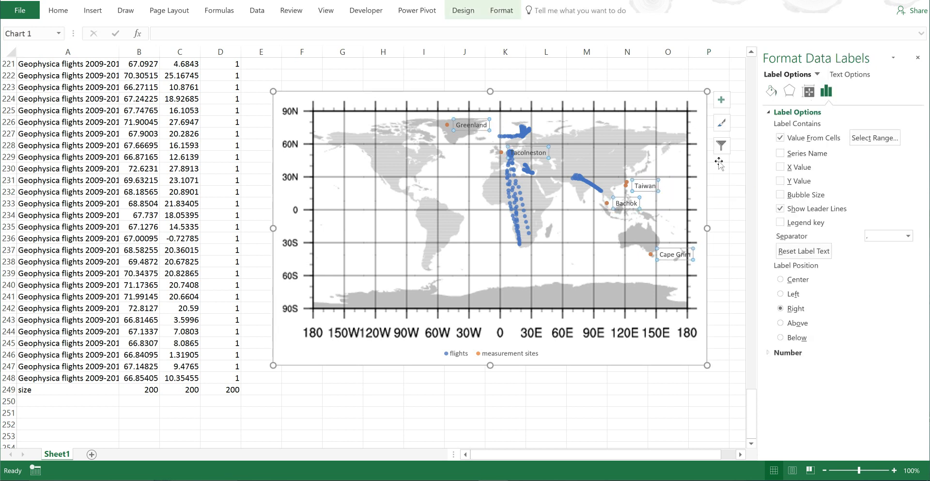
Style the site labels with white solid fill, black solid borders and black text
click(771, 90)
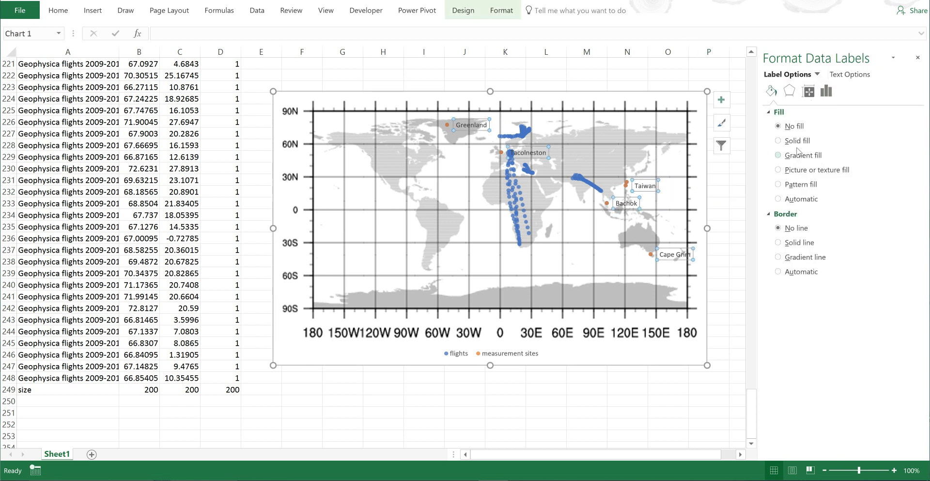
click(783, 147)
click(903, 214)
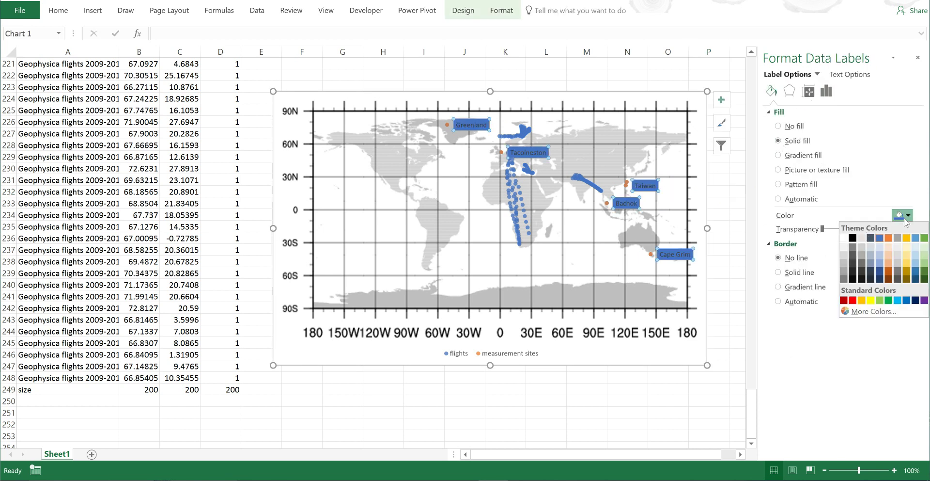
click(844, 237)
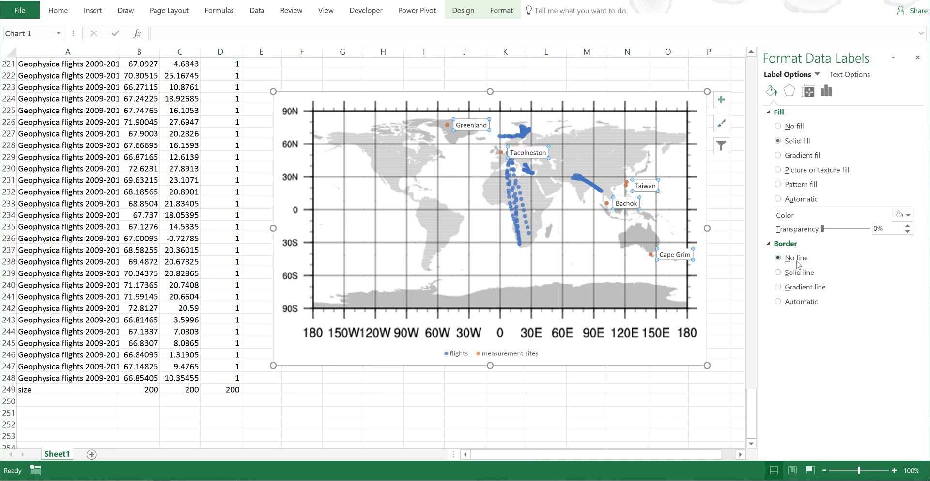
click(780, 273)
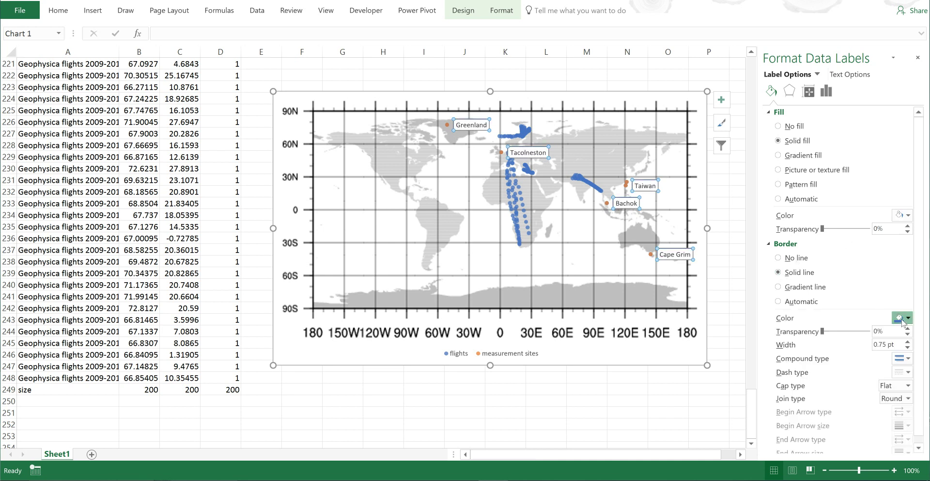
click(902, 318)
click(852, 341)
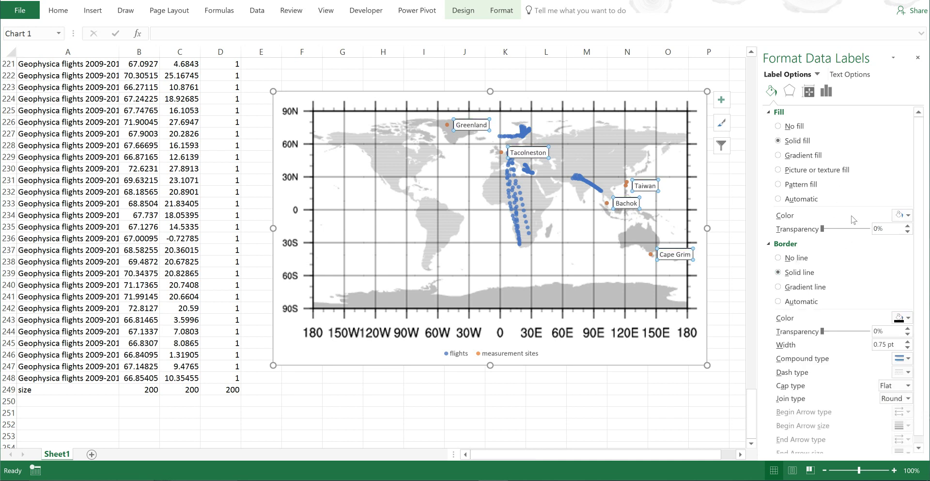
click(849, 75)
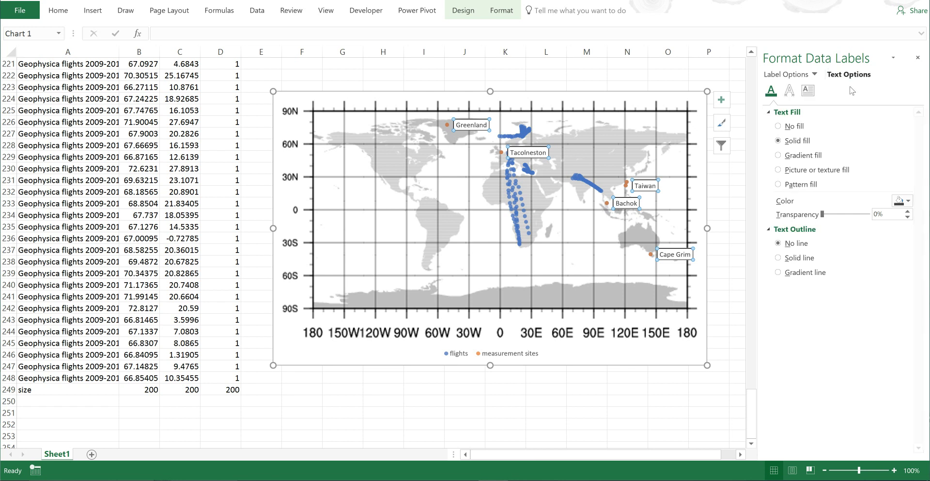
click(905, 201)
click(853, 224)
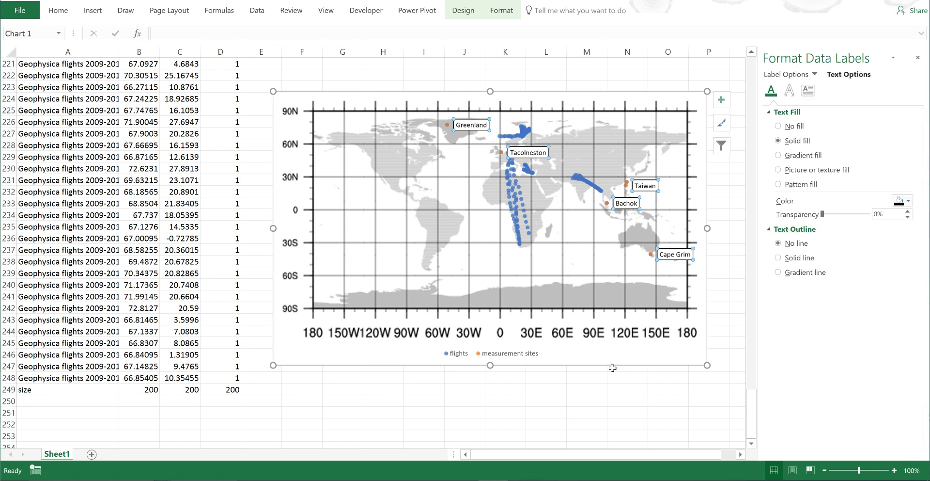
Set the Tacolneston and Greenland labels' position to Left of their dots
click(626, 402)
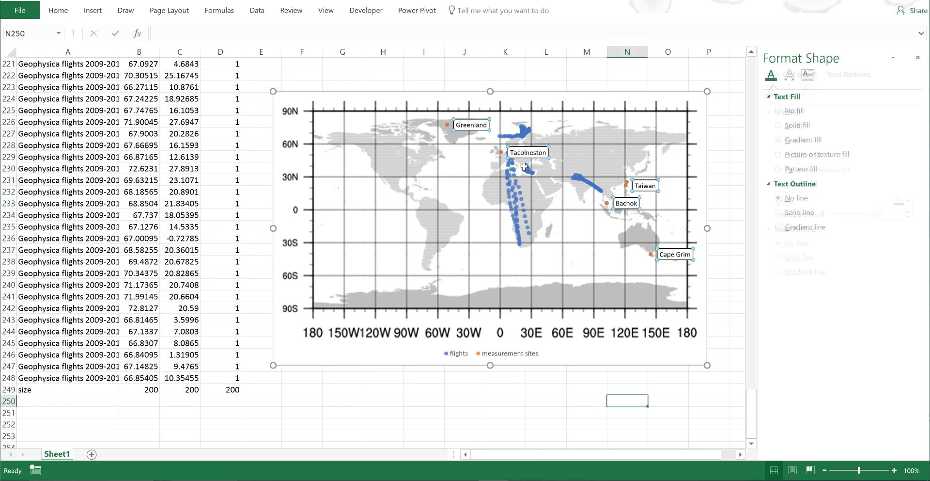
click(526, 153)
click(527, 153)
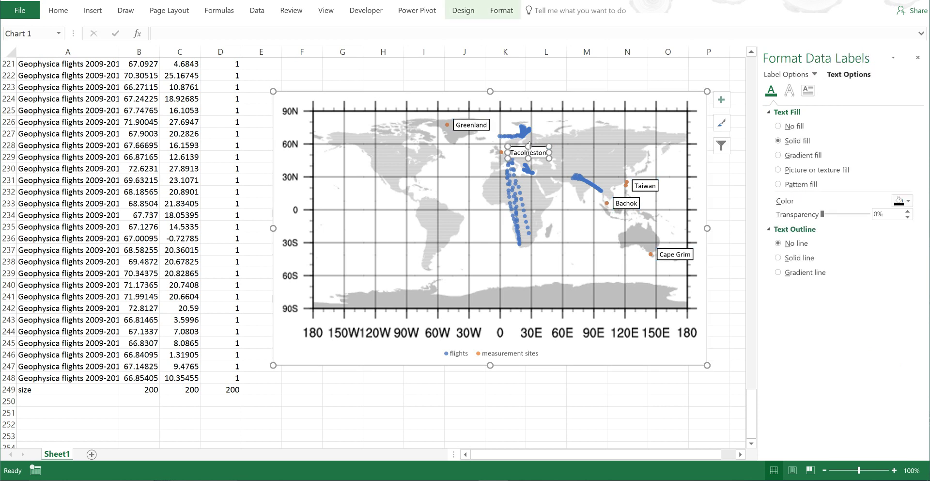
click(792, 75)
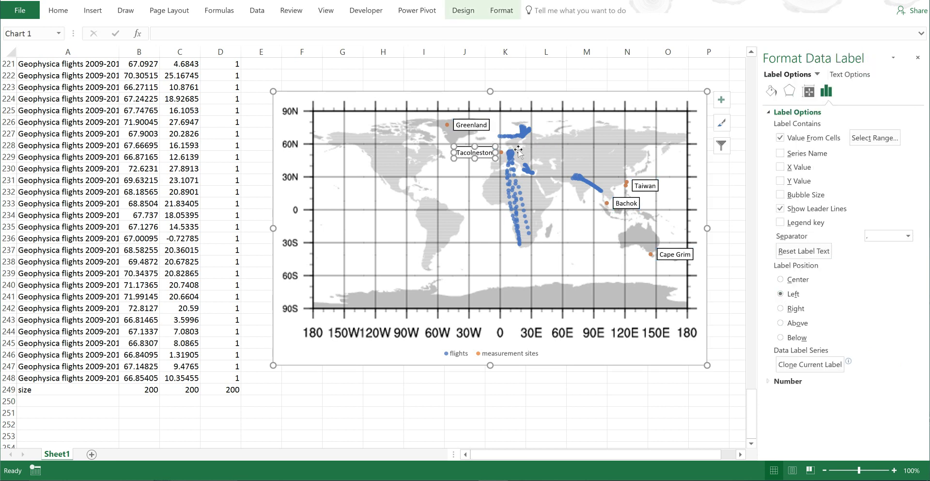
click(478, 125)
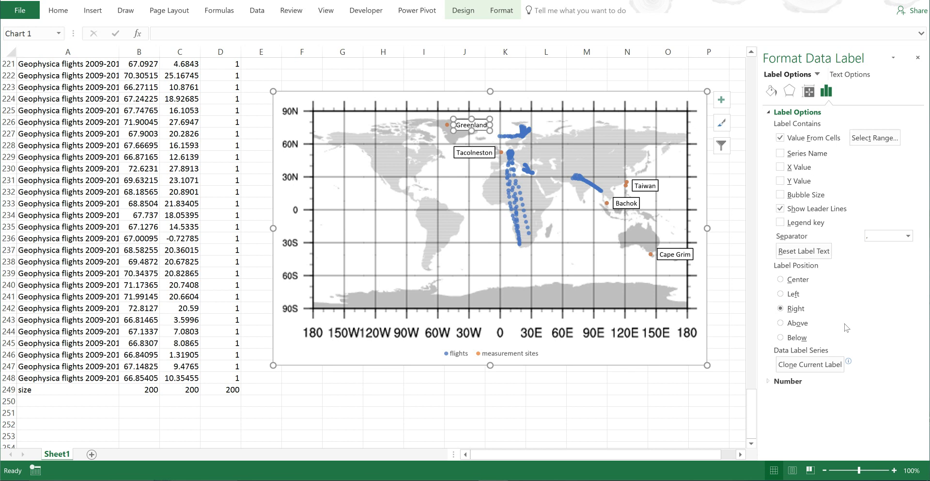
click(781, 294)
click(598, 394)
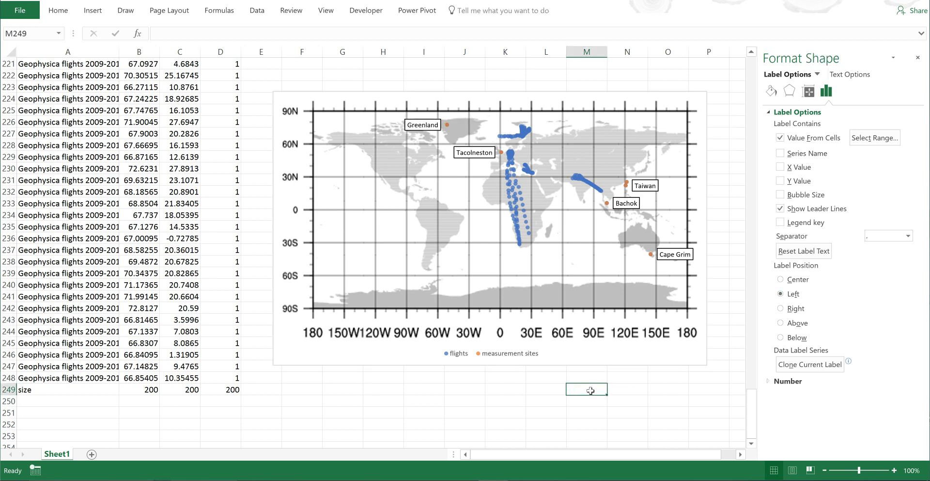
click(527, 133)
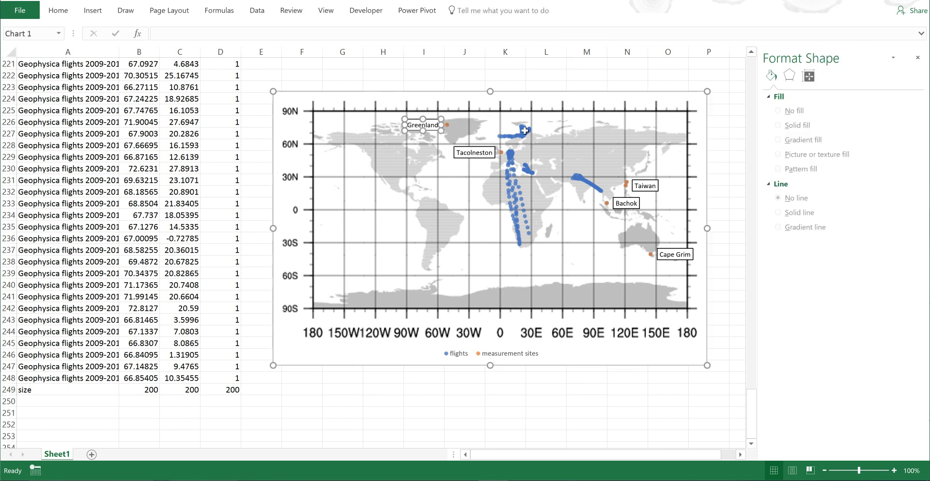
click(526, 130)
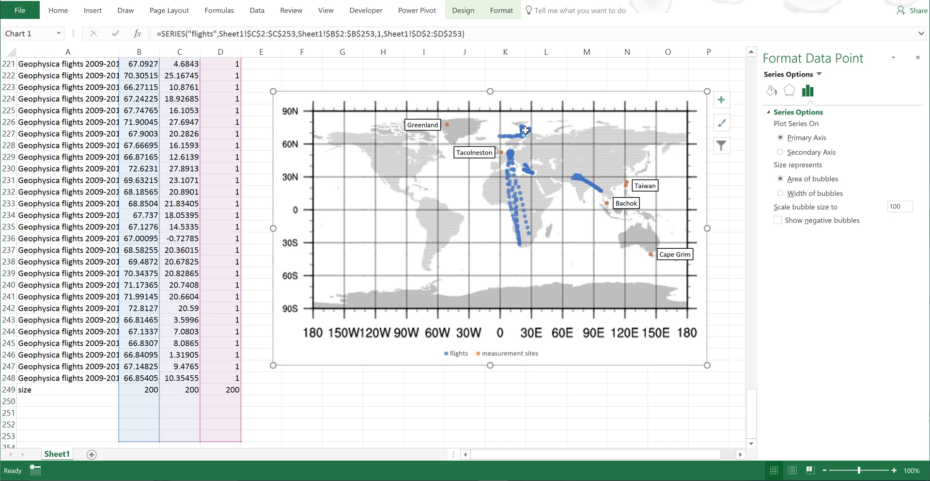
Add a data callout to the northern flight point reading 'Geophysica flights 2009-2010'
right_click(525, 130)
mouse_move(582, 218)
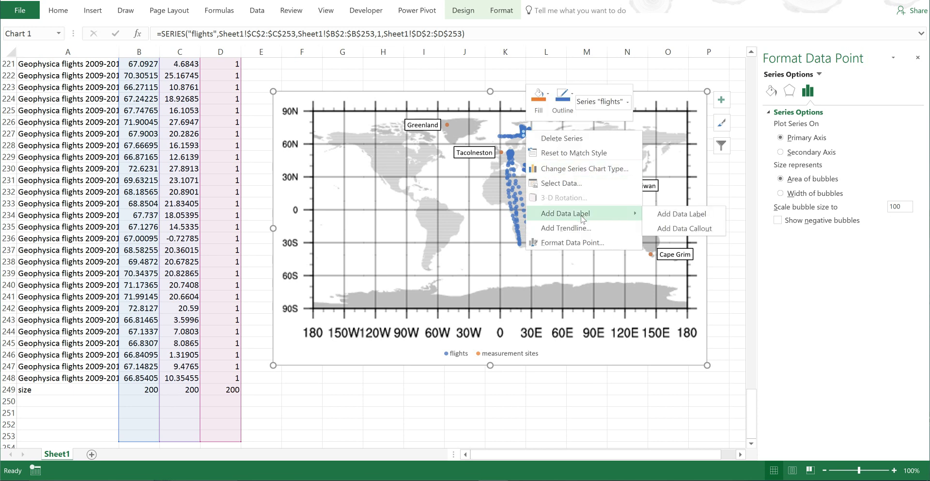
click(684, 229)
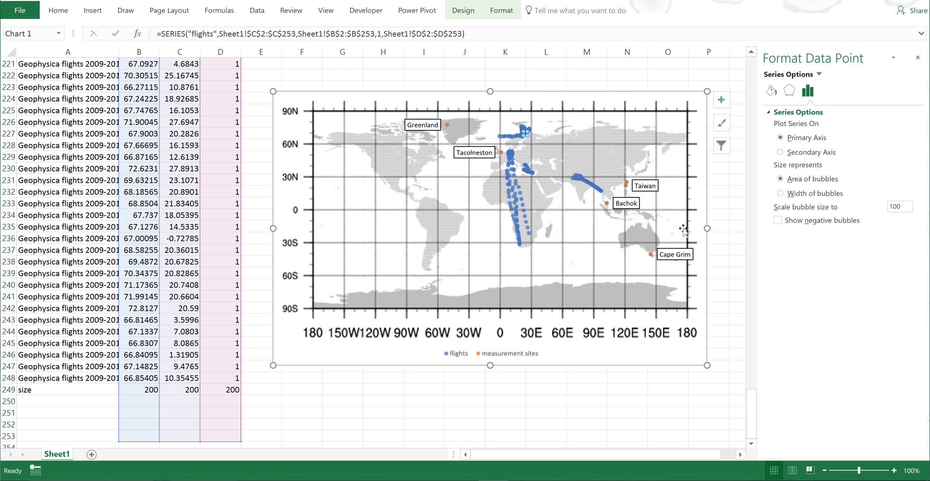
click(566, 136)
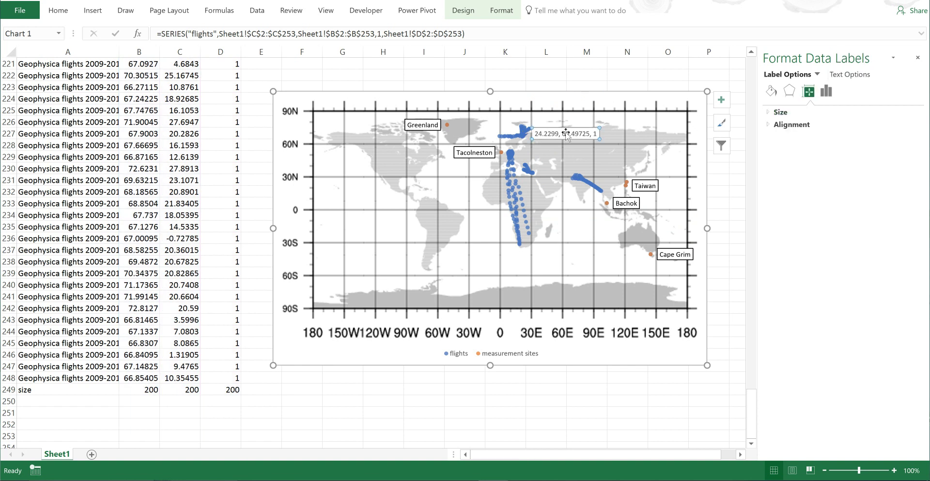
click(561, 132)
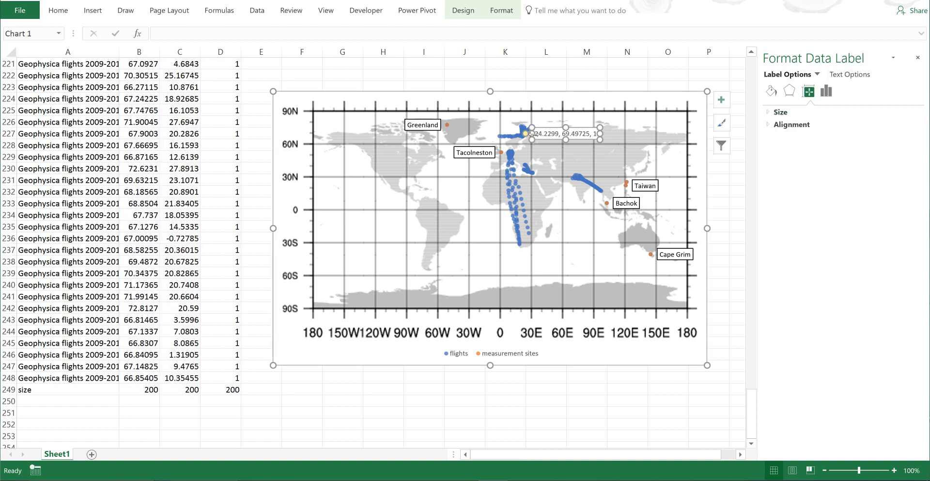
triple_click(546, 133)
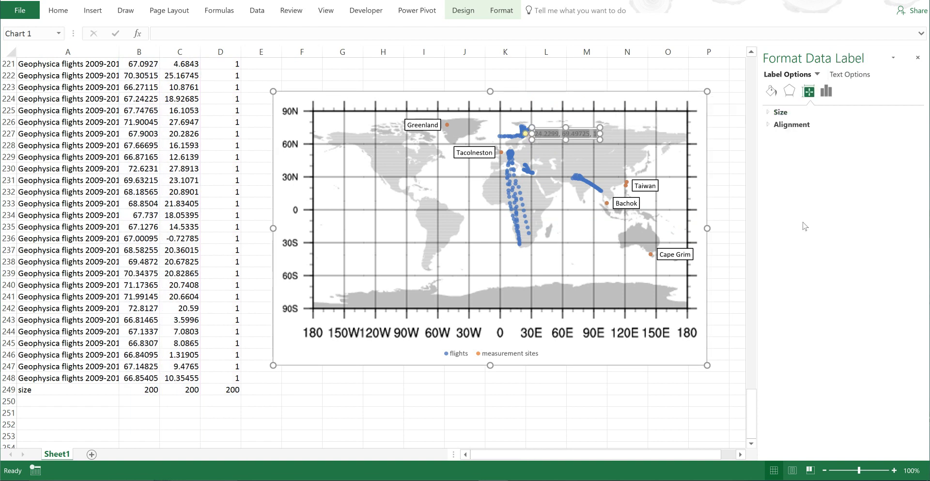
key(Delete)
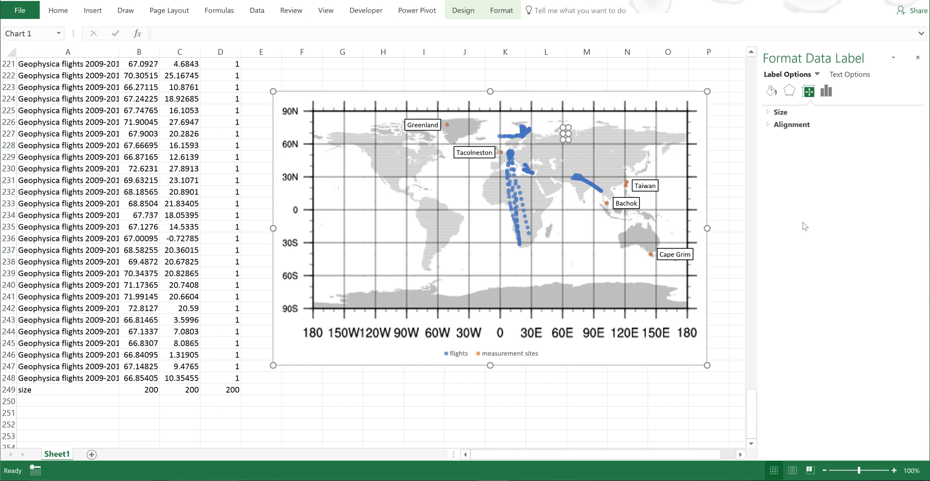
text(Geophysical)
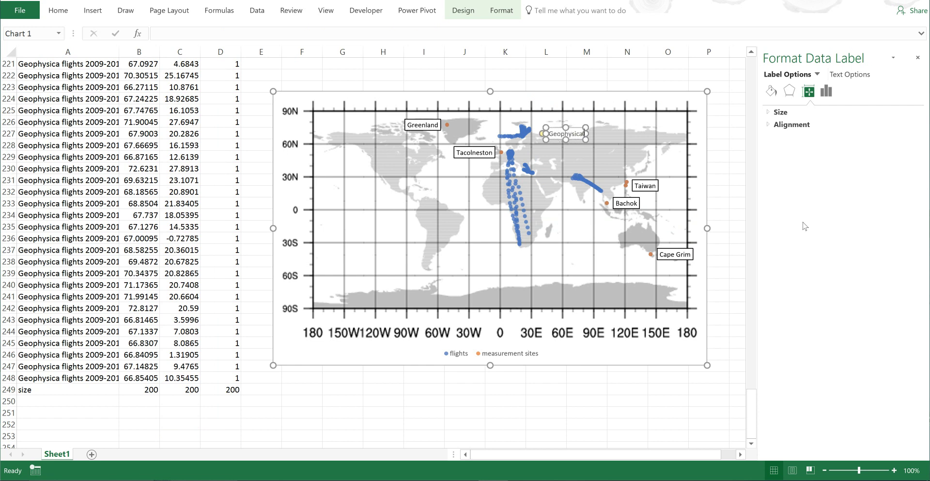
key(BackSpace)
text(flights 2009)
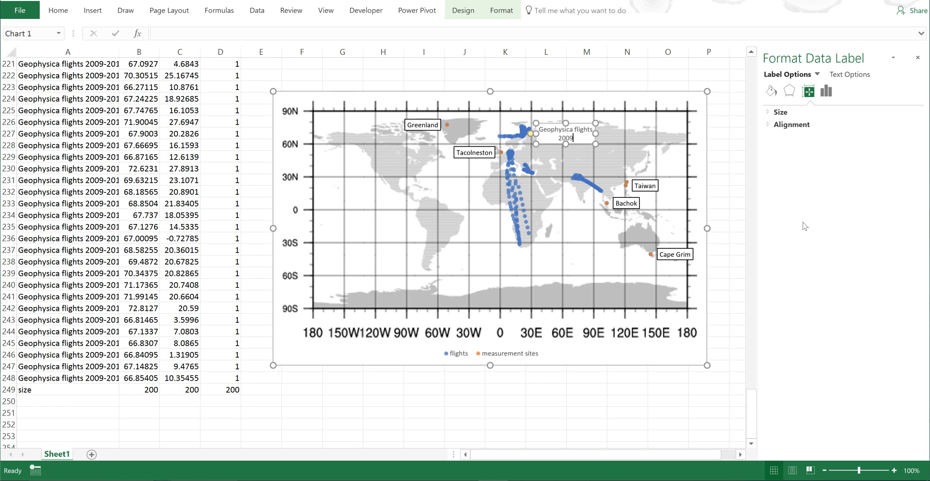
text(-2010)
click(585, 122)
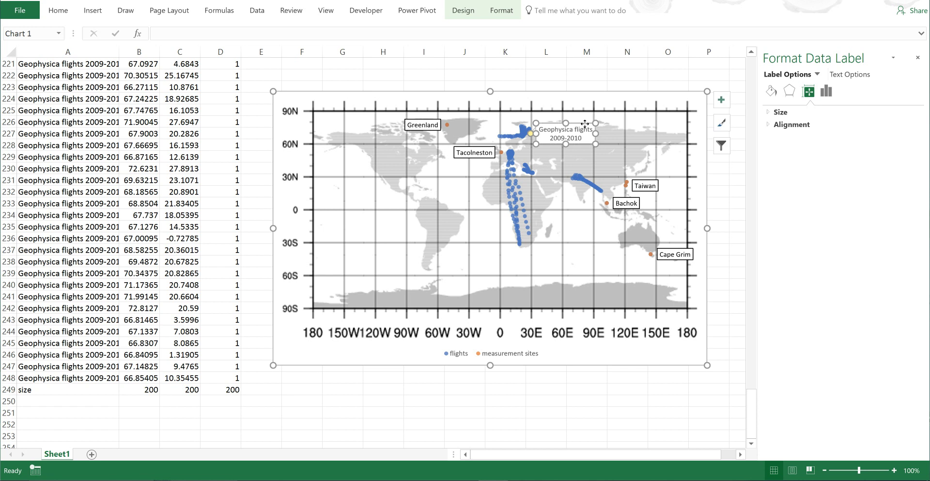
Make the callout's border and text black to match the site labels
click(771, 91)
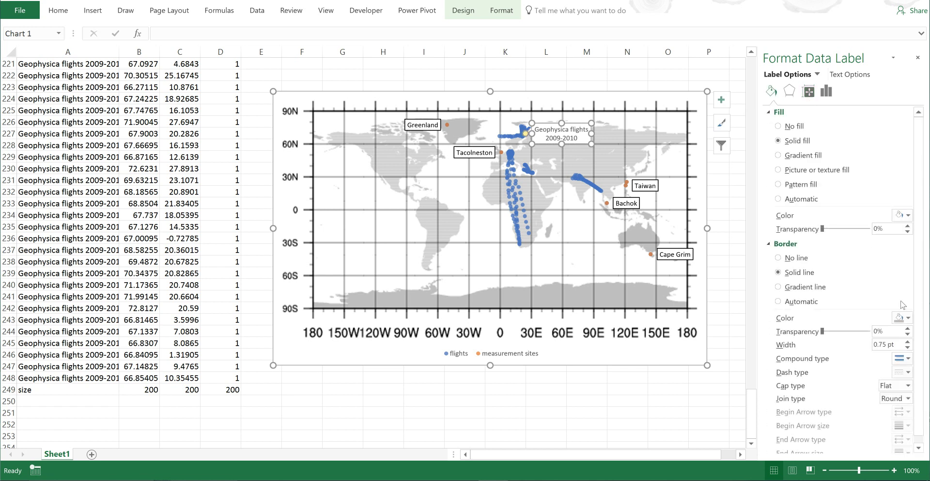
click(904, 318)
click(852, 341)
click(851, 75)
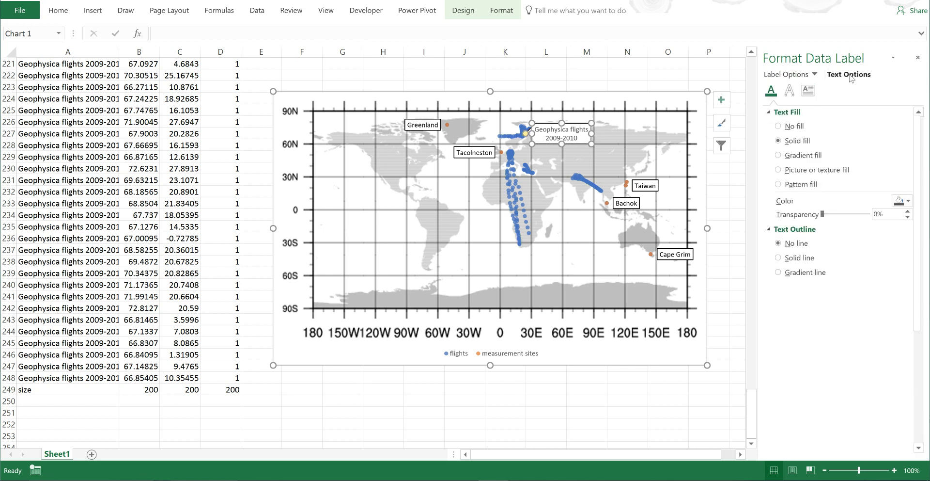
click(904, 201)
click(856, 226)
click(638, 386)
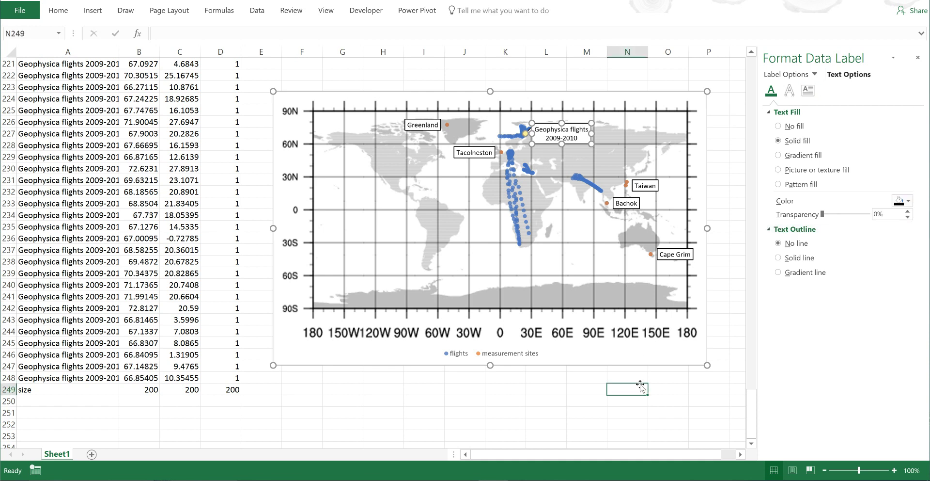
click(579, 78)
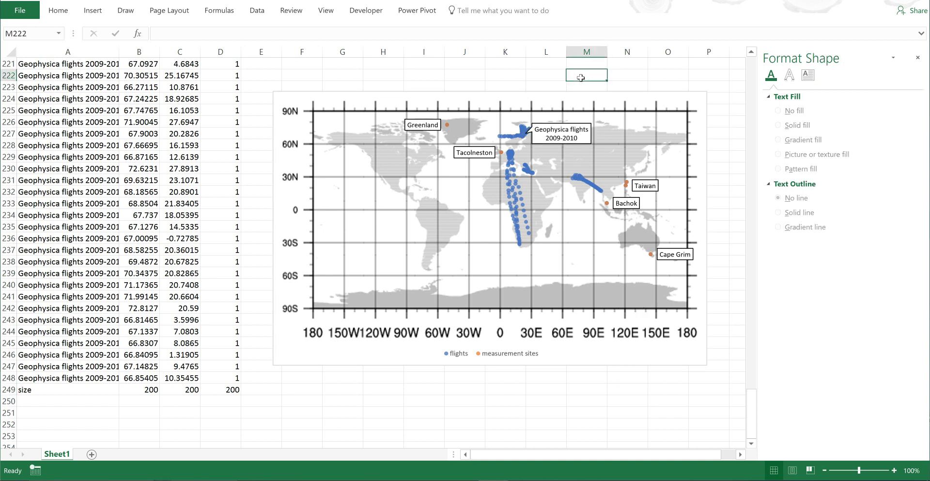